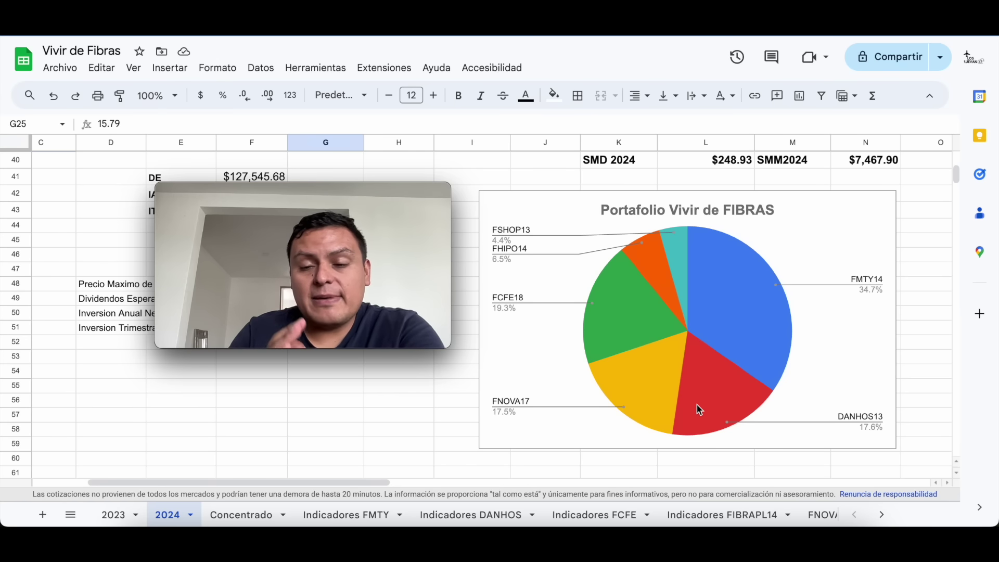
Step: Examine the 2024 daily minimum wage (SMD 2024) and the estimated monthly dividend listed above the portfolio chart
scroll(697, 404, up, 5)
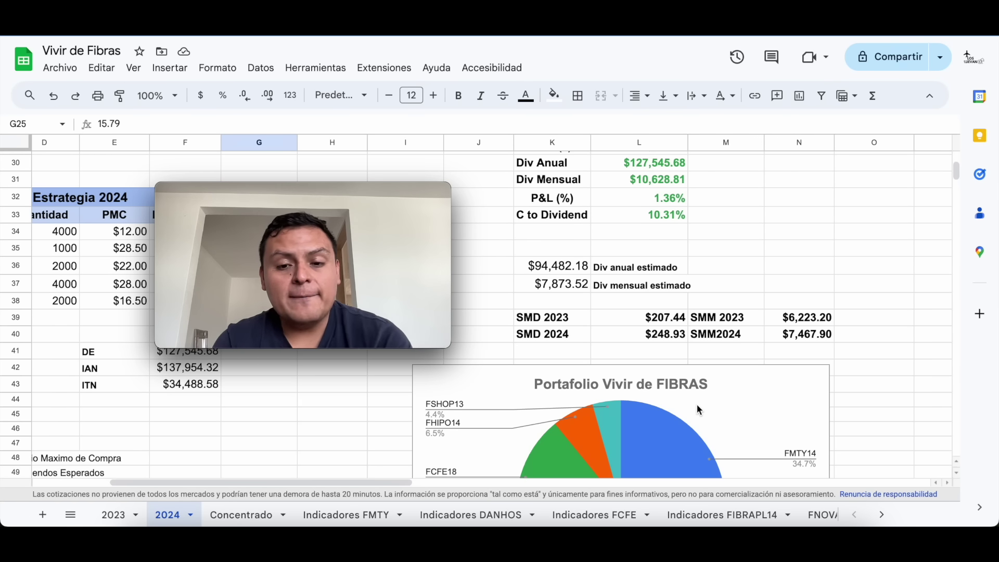
click(651, 335)
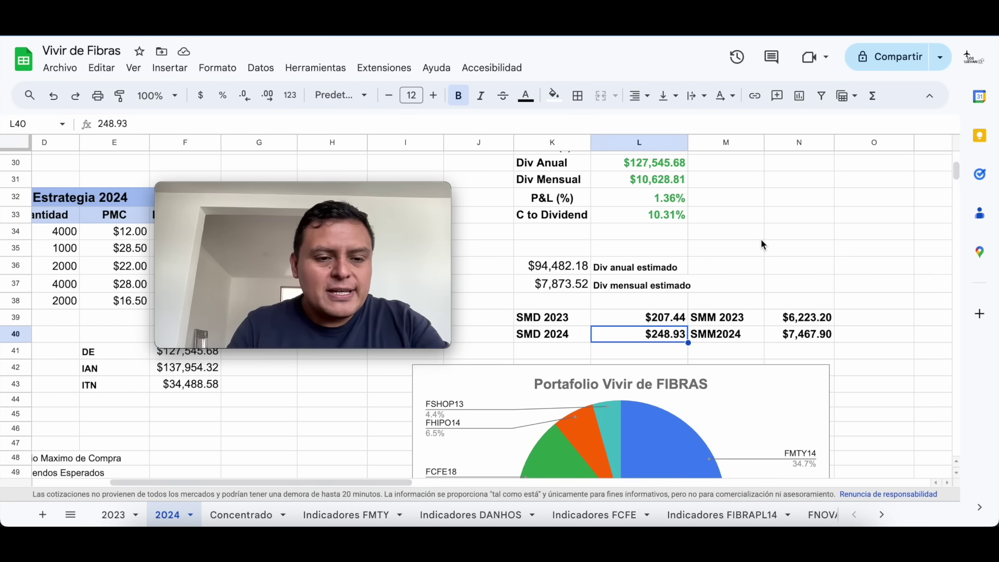
scroll(761, 244, down, 1)
scroll(760, 245, left, 1)
click(730, 236)
Step: Move the camera preview clear of the Estrategia 2024 table and review its issuers, quantities, maximum purchase prices and investments
drag(332, 208, 612, 309)
scroll(259, 266, up, 1)
scroll(259, 265, left, 1)
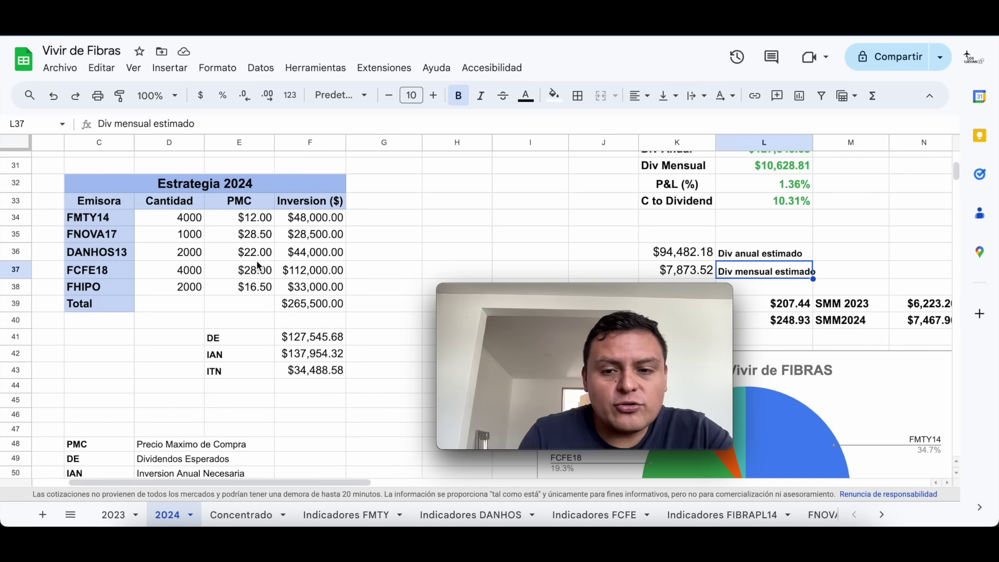
scroll(293, 333, left, 1)
scroll(293, 333, down, 1)
scroll(293, 330, up, 1)
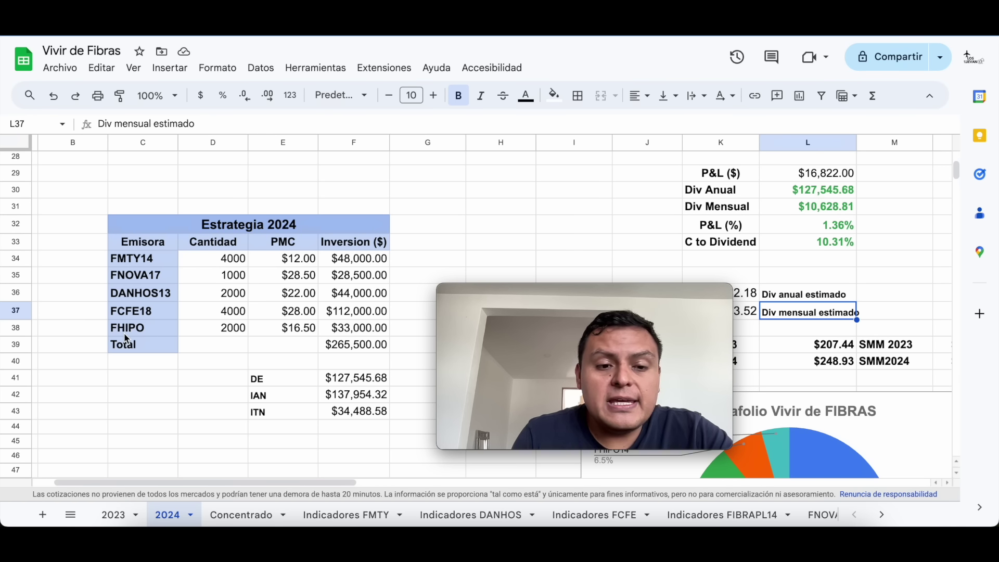
Step: Bring the FIBRA holdings table with the Plan, Actual and Diferencia columns into view and reposition the camera preview
scroll(126, 340, up, 1)
scroll(126, 340, up, 5)
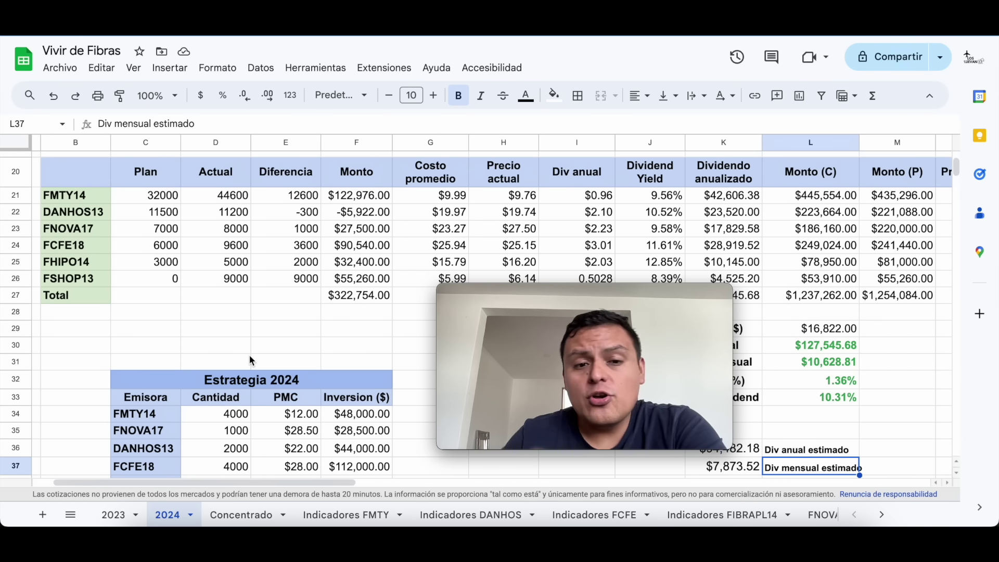
scroll(249, 355, up, 1)
scroll(249, 355, left, 1)
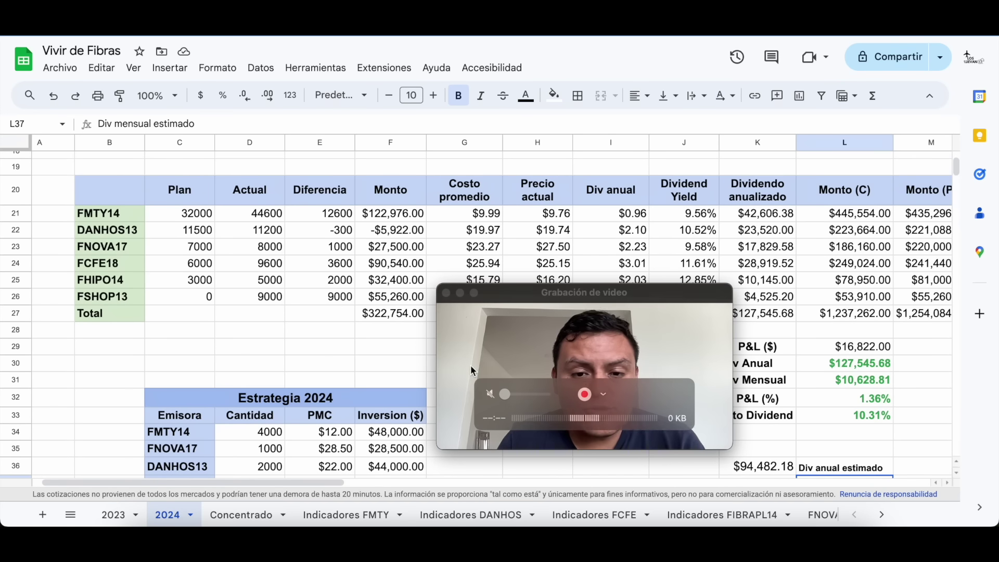
drag(546, 349, 546, 264)
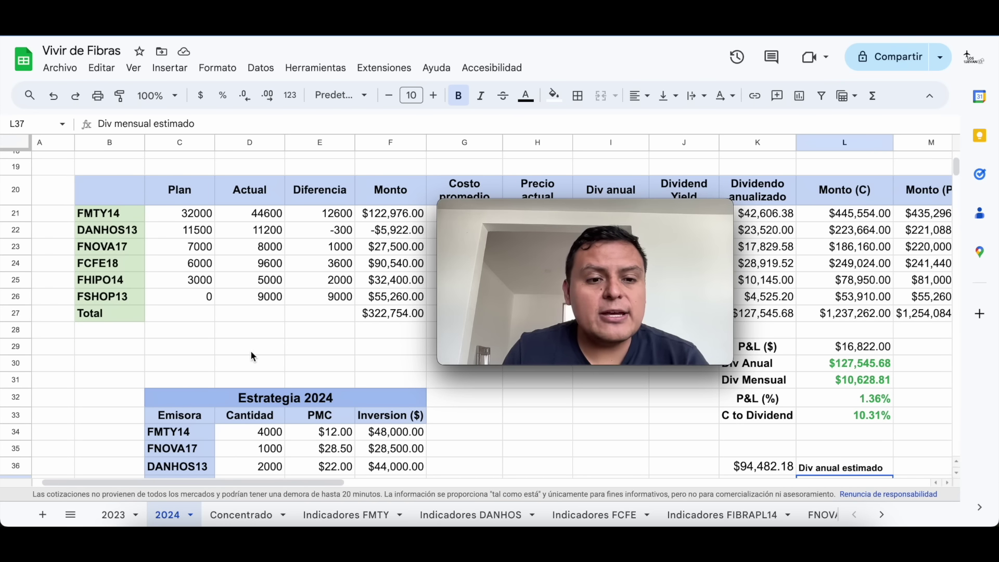
drag(547, 226, 544, 231)
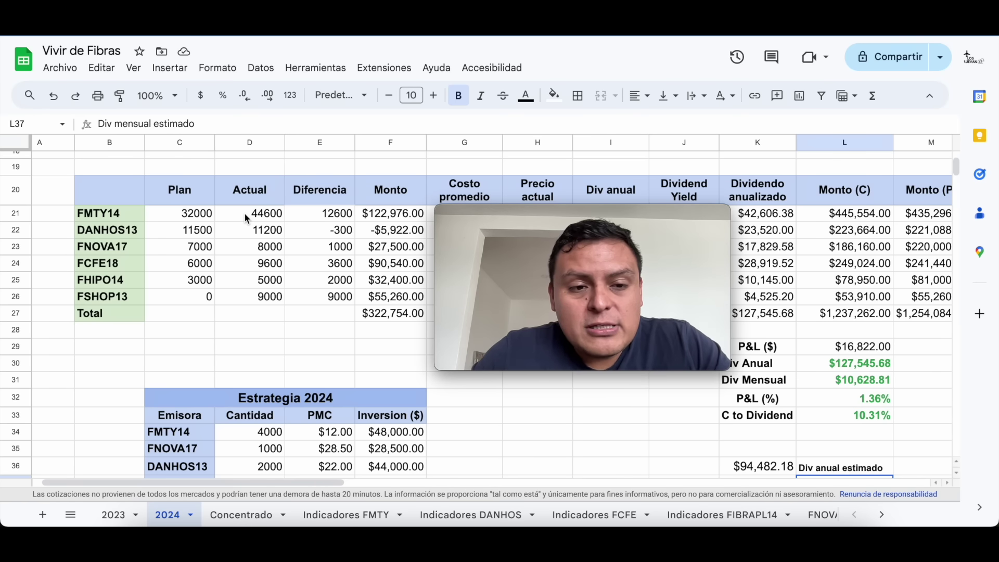
Step: Check the current share quantity of each FIBRA from FMTY14 to FSHOP13, comparing FMTY14 and DANHOS13 with their plan and difference
click(274, 217)
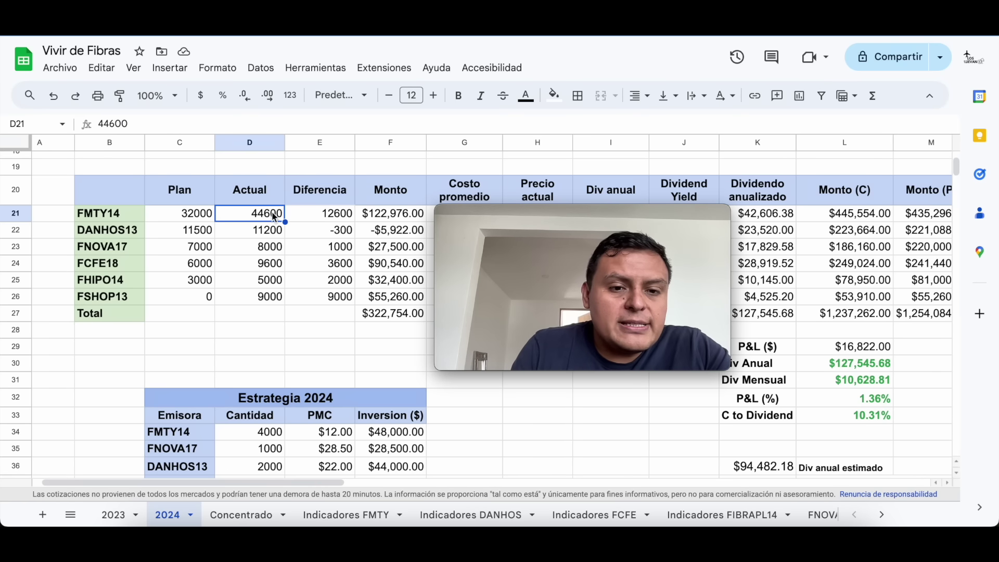
click(328, 215)
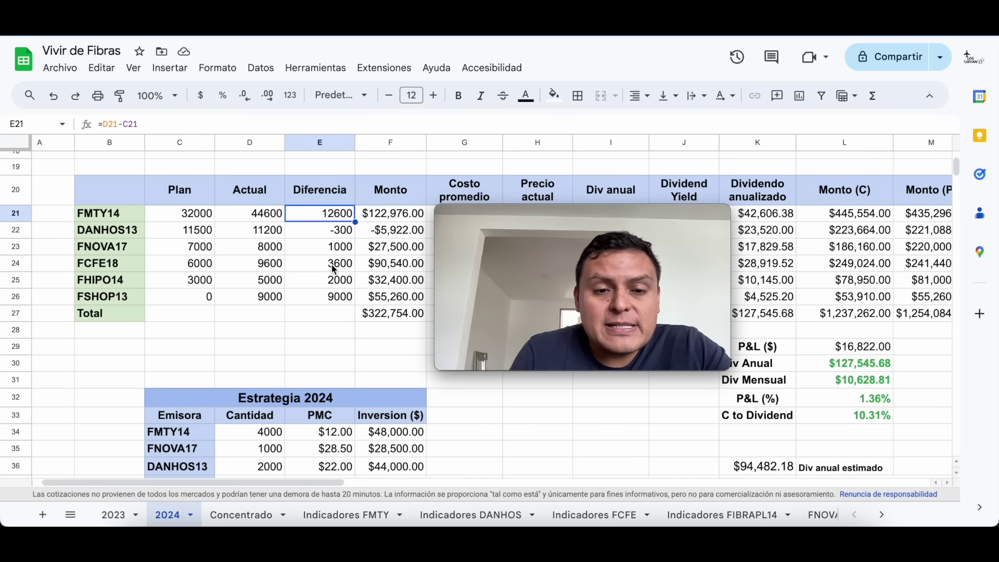
click(324, 233)
click(258, 236)
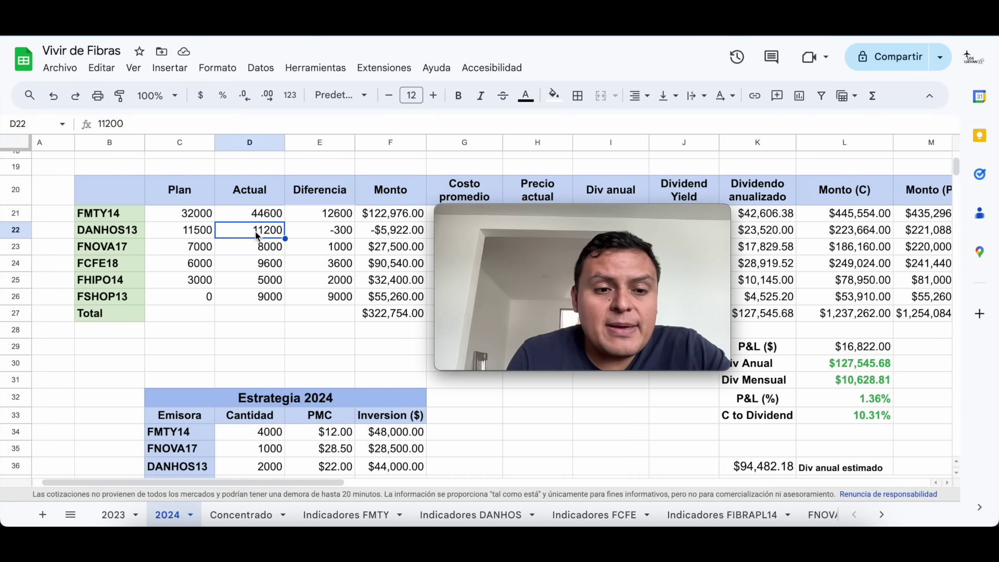
click(189, 238)
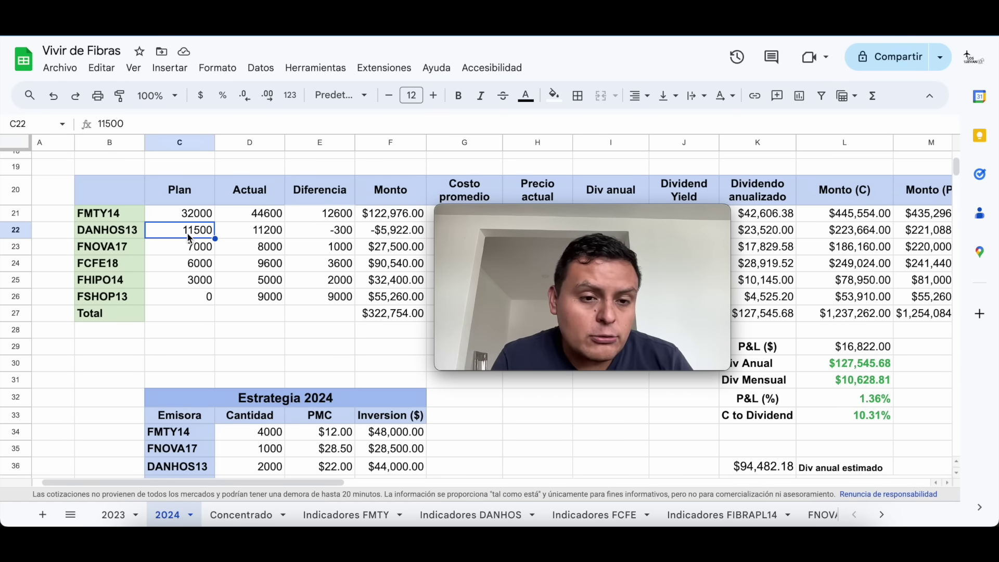
click(260, 232)
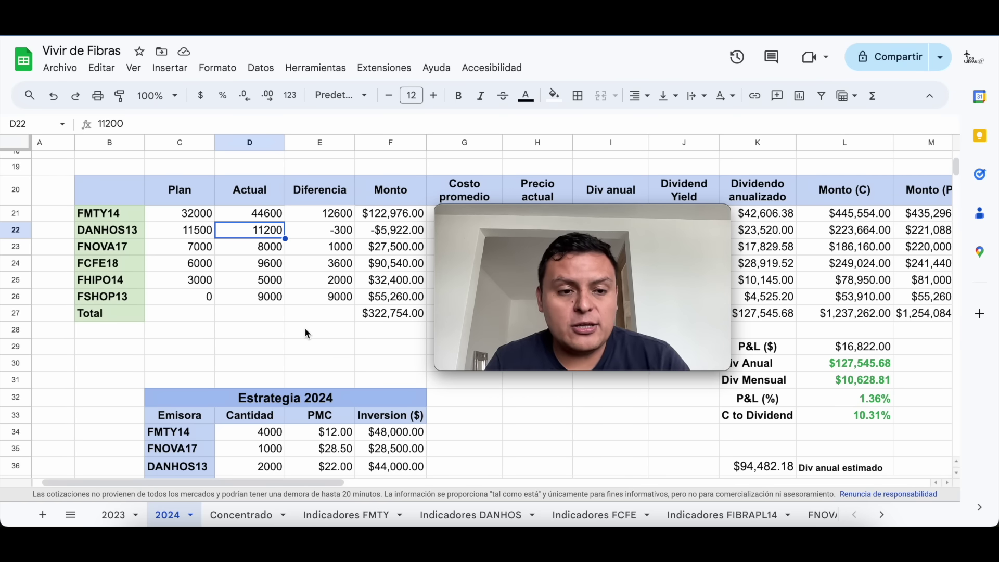
key(Down)
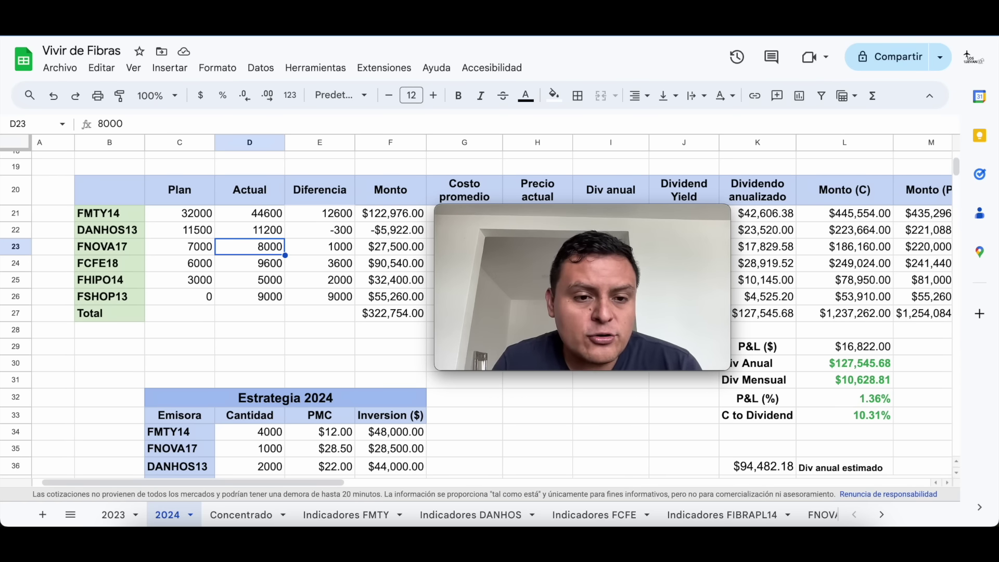
click(250, 263)
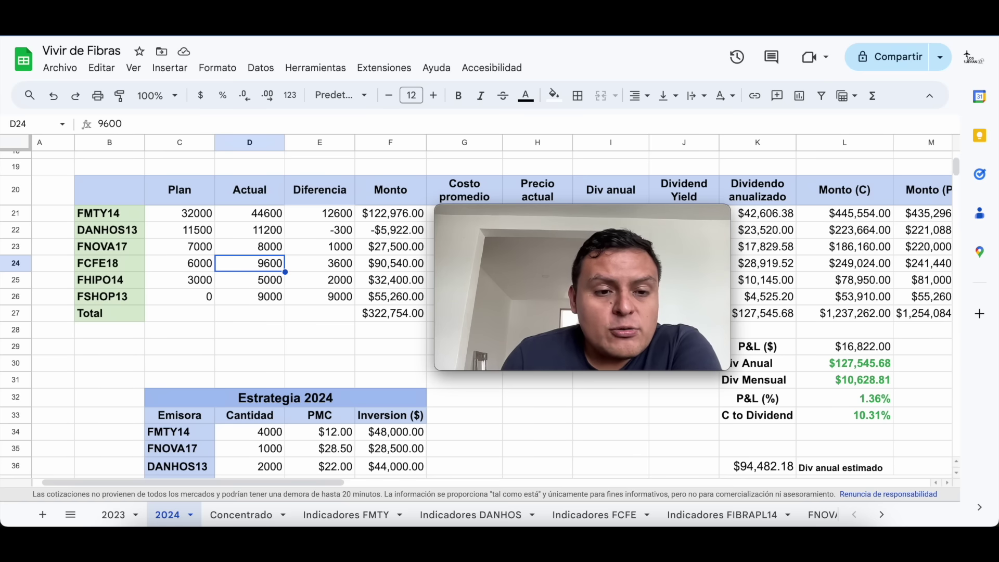
click(250, 279)
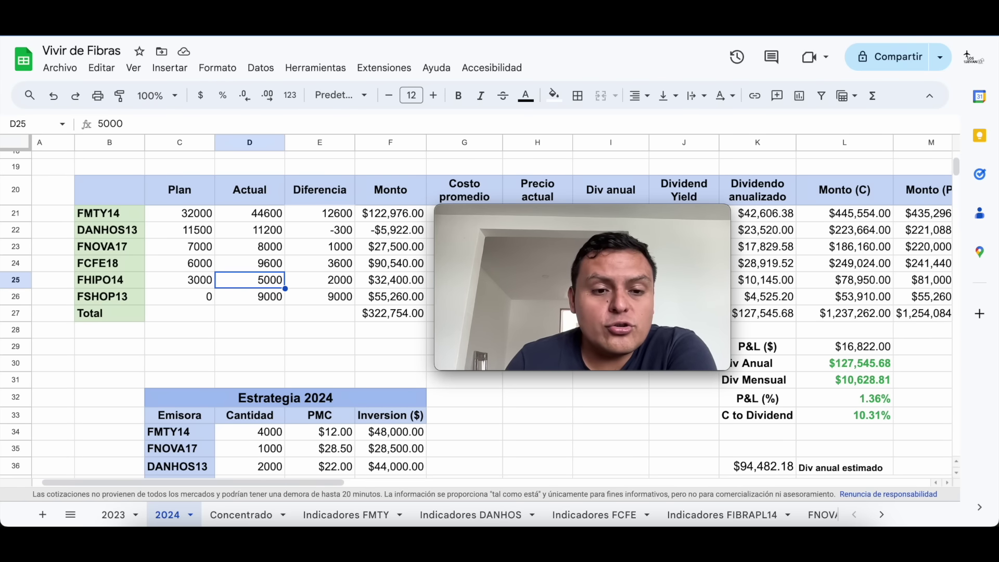
click(250, 296)
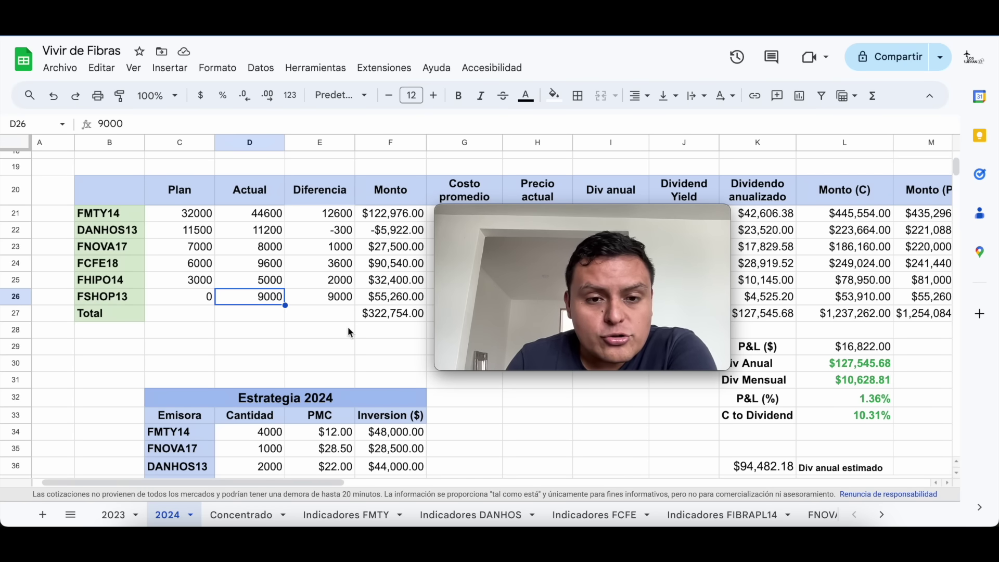
Step: Examine the monthly dividends table from Enero to Julio, moving the camera preview away from the columns being compared
scroll(348, 326, up, 8)
drag(577, 302, 522, 244)
scroll(733, 374, right, 5)
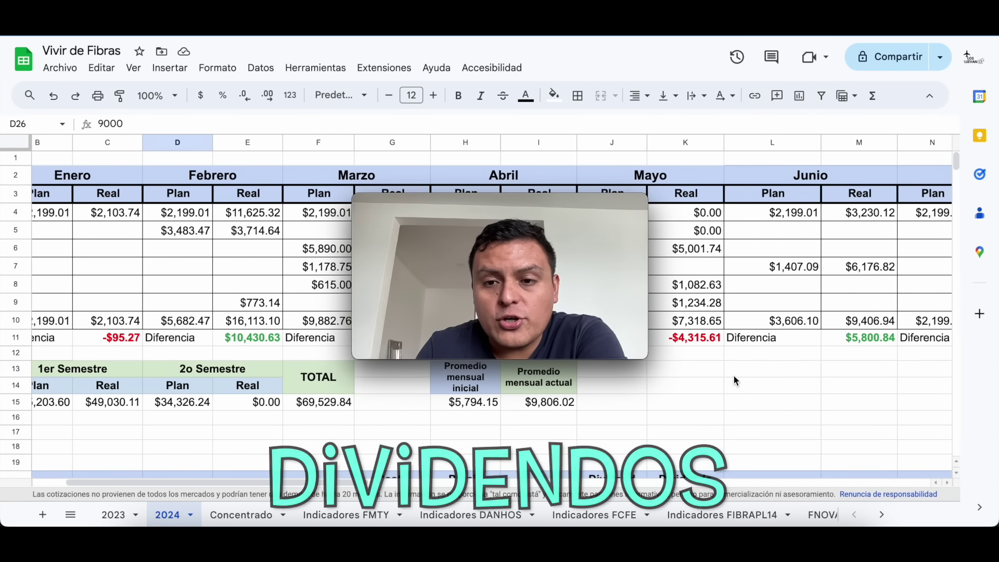
scroll(733, 380, right, 3)
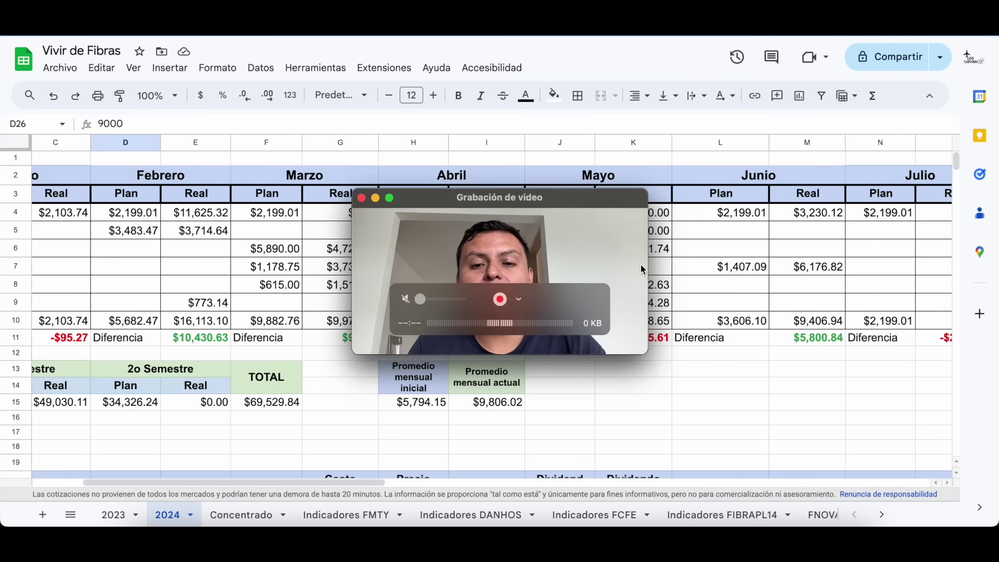
drag(641, 266, 662, 252)
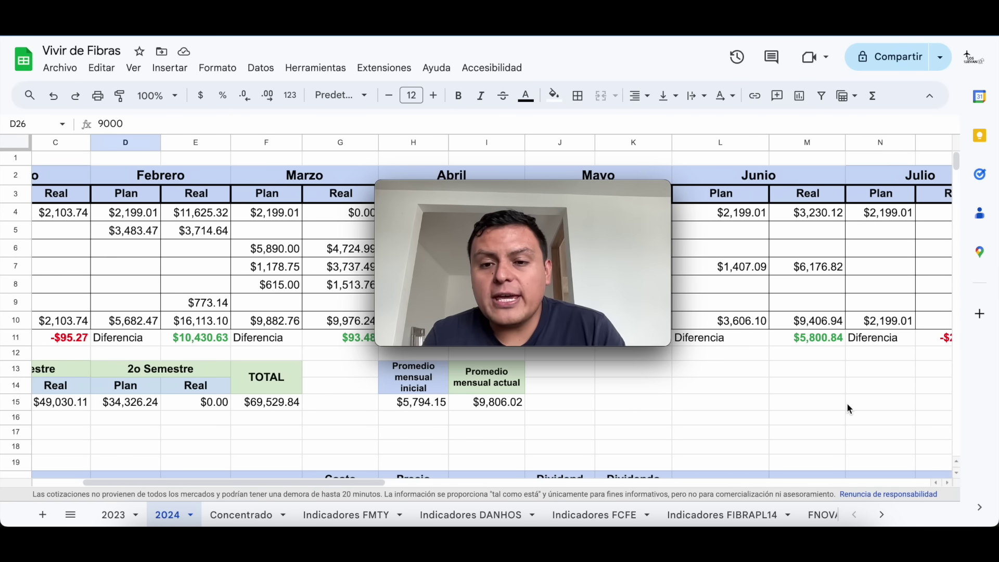
scroll(847, 402, left, 3)
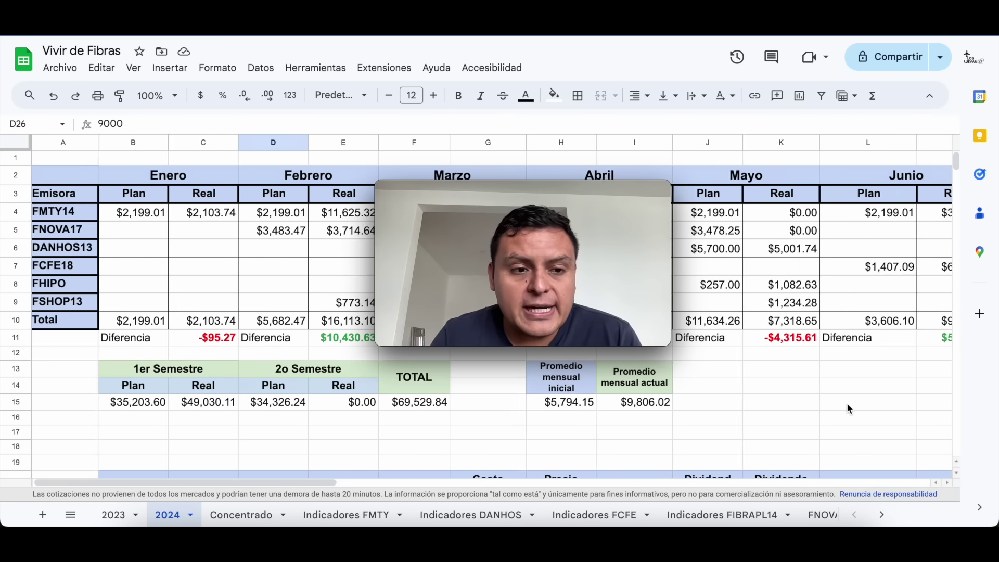
scroll(847, 403, right, 2)
scroll(847, 402, right, 2)
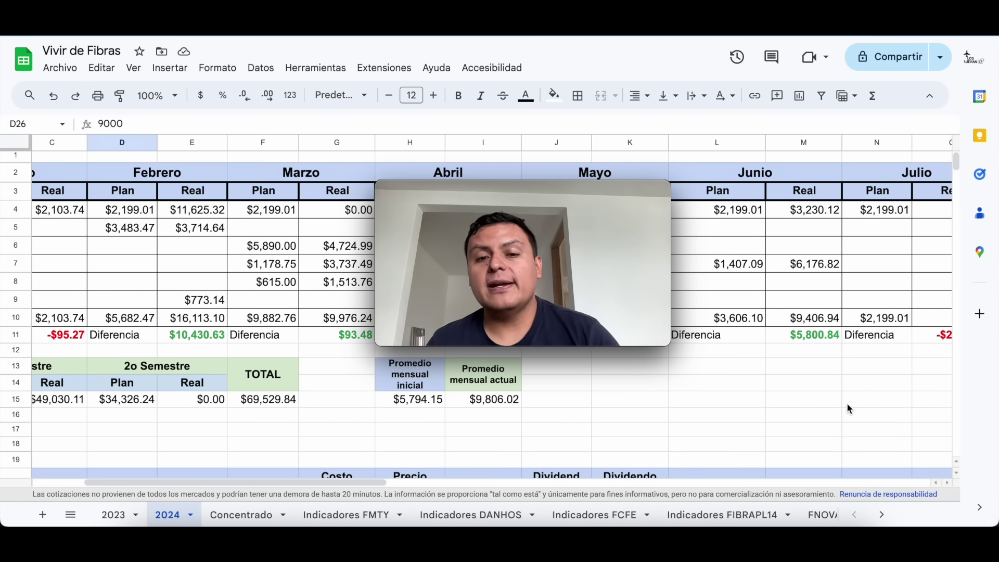
scroll(847, 403, down, 1)
scroll(847, 403, left, 1)
scroll(847, 402, up, 1)
scroll(846, 403, right, 1)
right_click(847, 402)
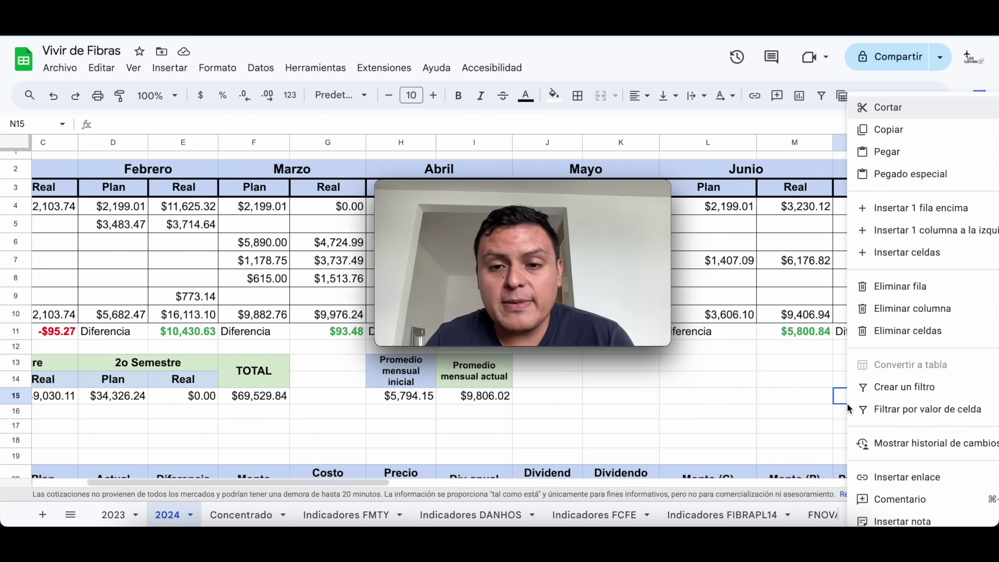
key(Escape)
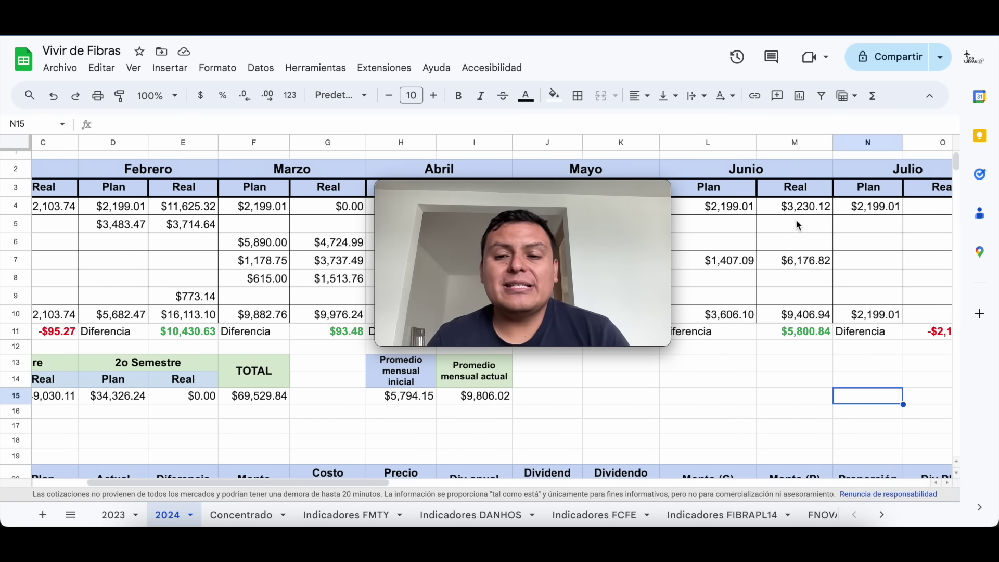
Step: Inspect the planned and real June dividends of FMTY14 and FCFE18, including the formulas behind them
click(736, 213)
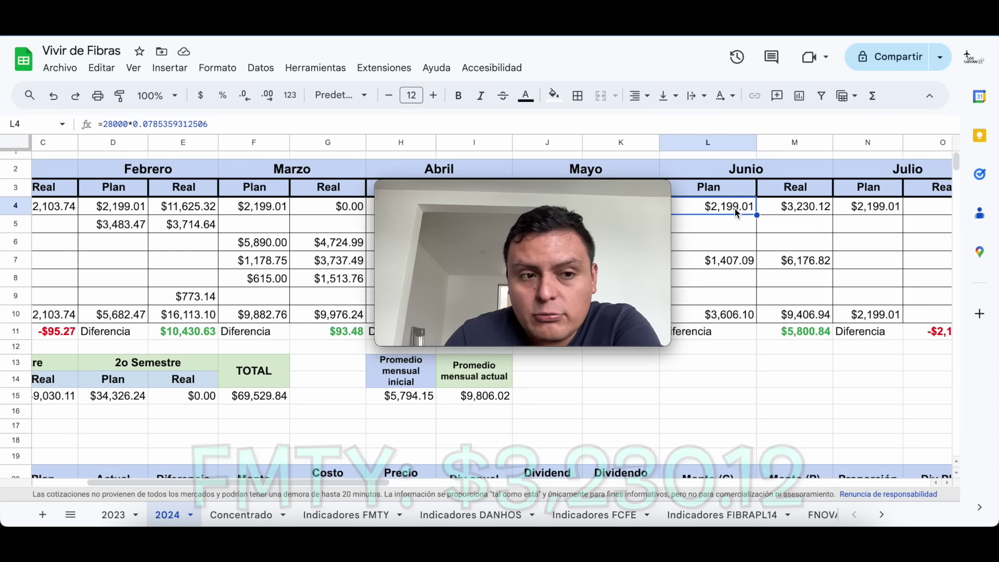
key(Right)
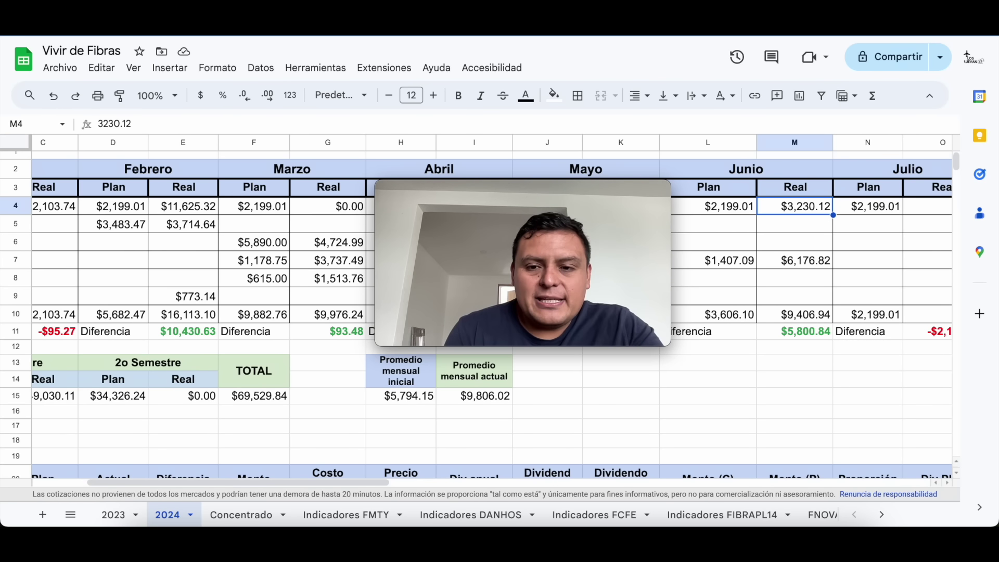
key(Down)
key(Down)
key(Down)
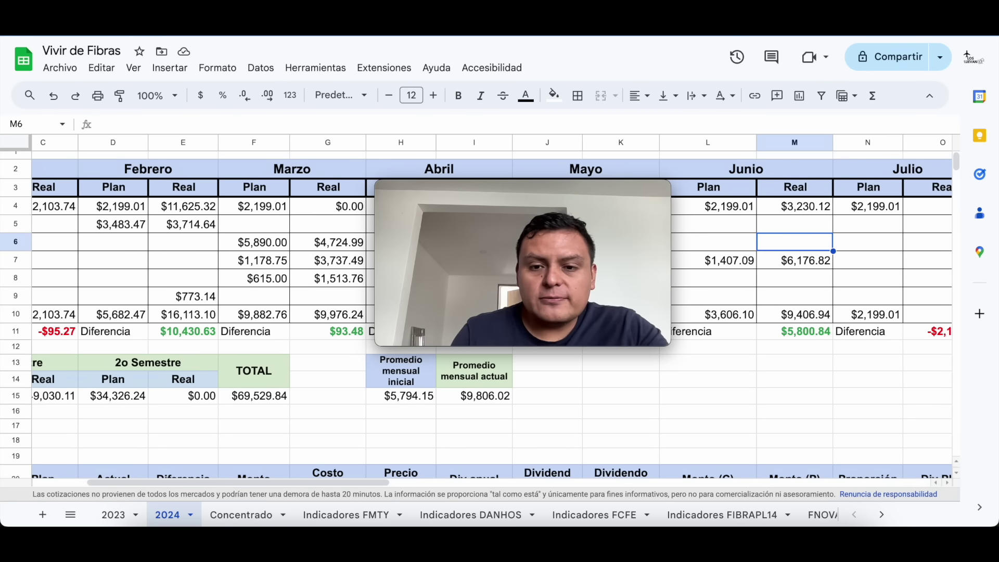
key(Left)
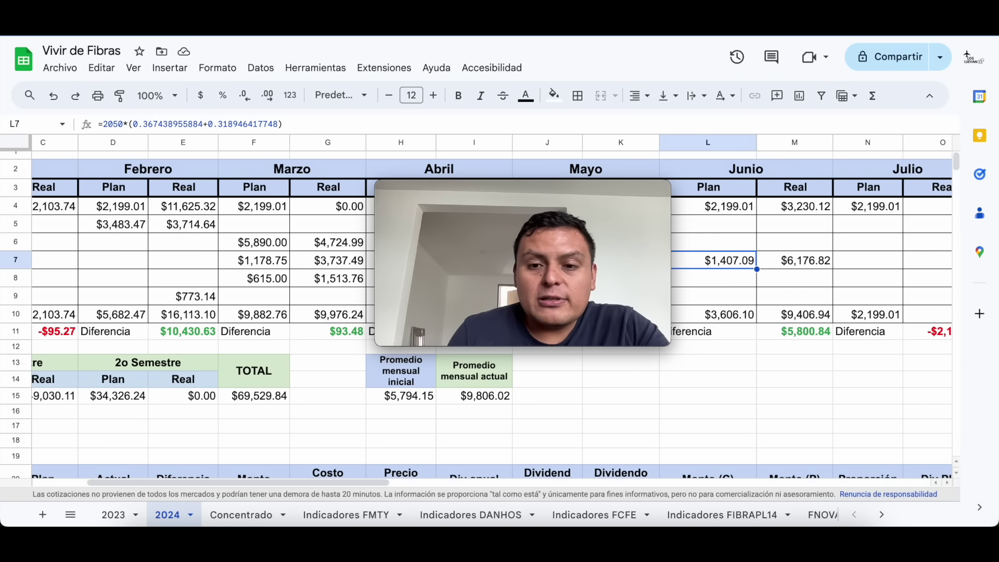
key(Right)
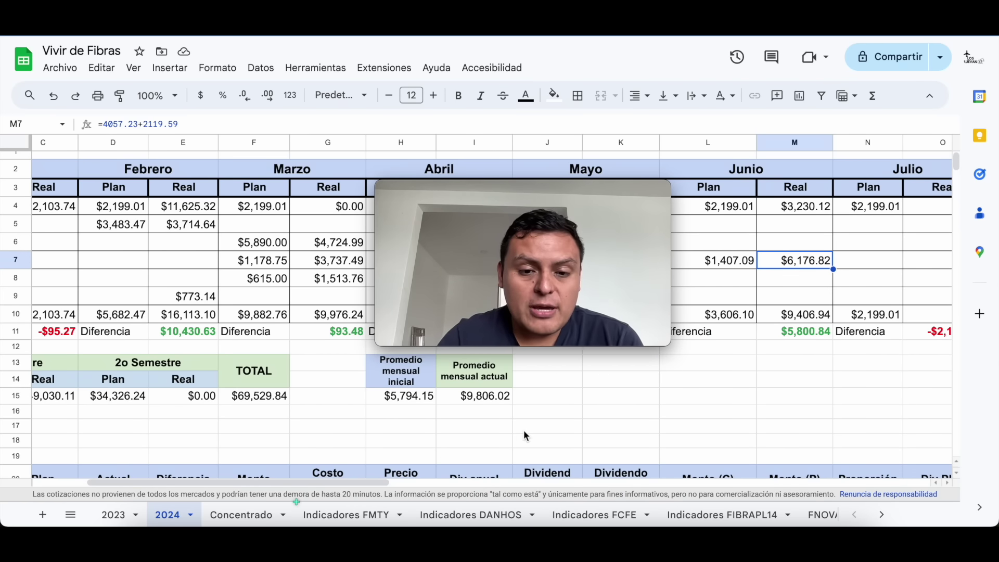
Step: Review the first-semester plan and real dividend totals, the second-semester plan and the current monthly average
scroll(521, 294, left, 5)
drag(537, 195, 594, 135)
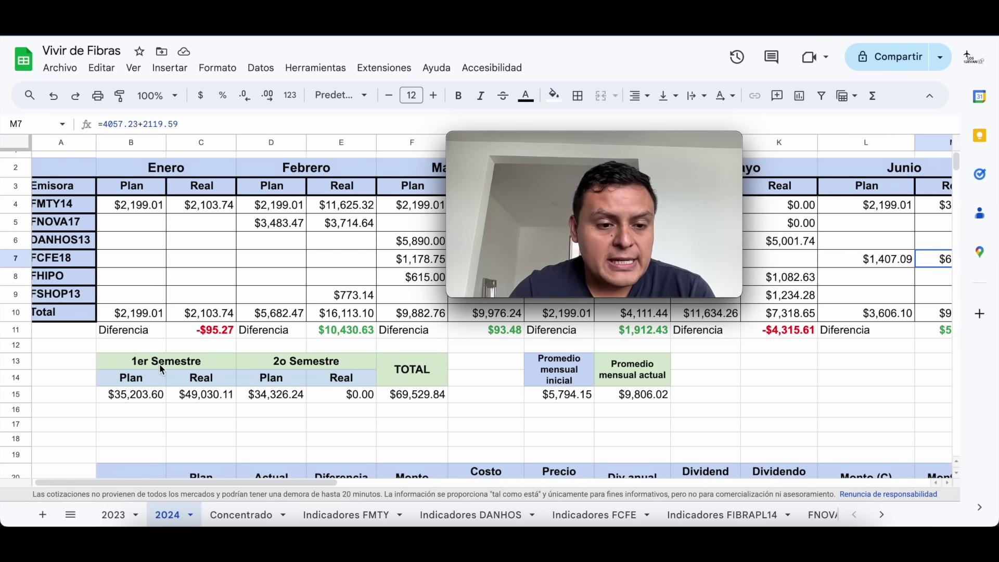
click(132, 394)
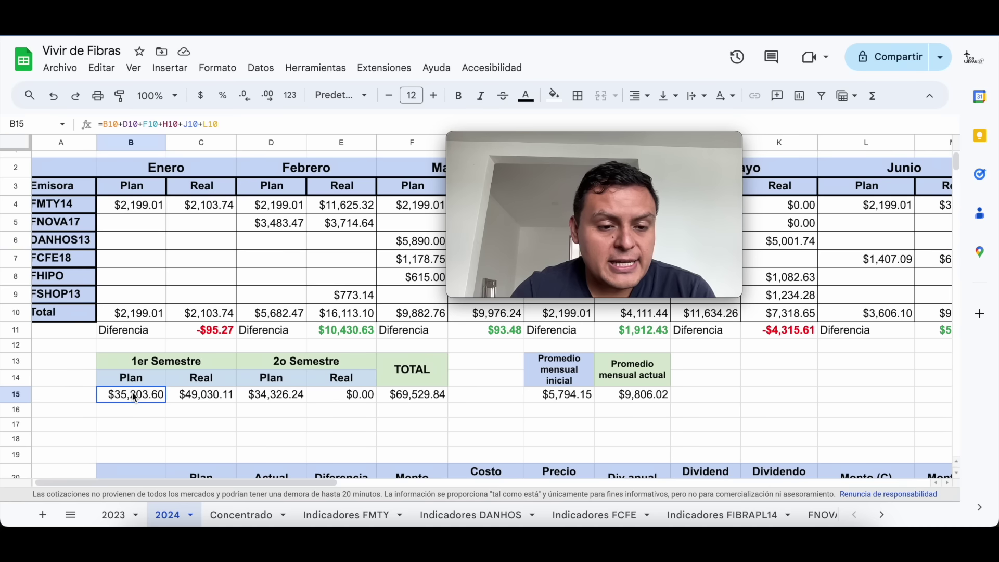
click(200, 395)
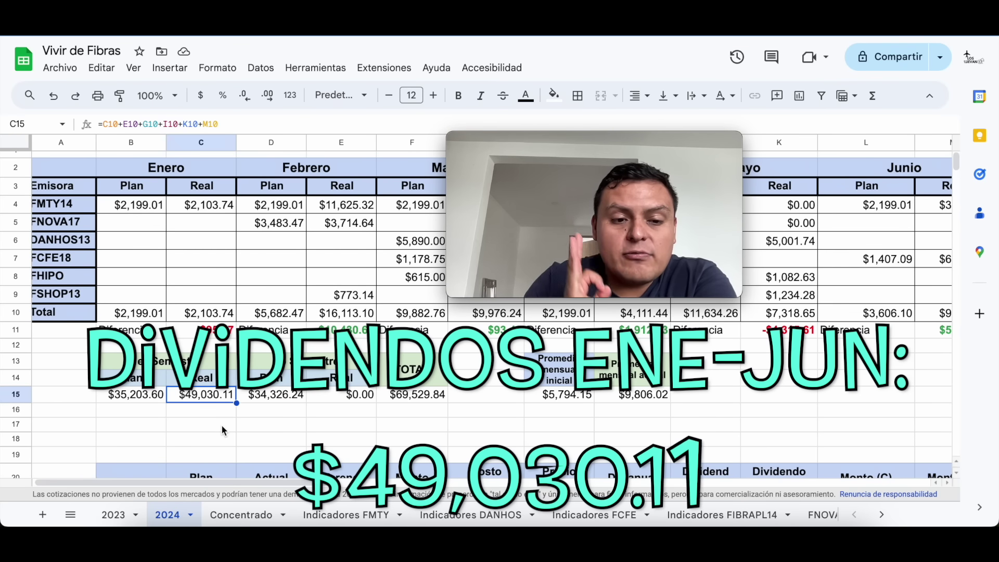
click(271, 395)
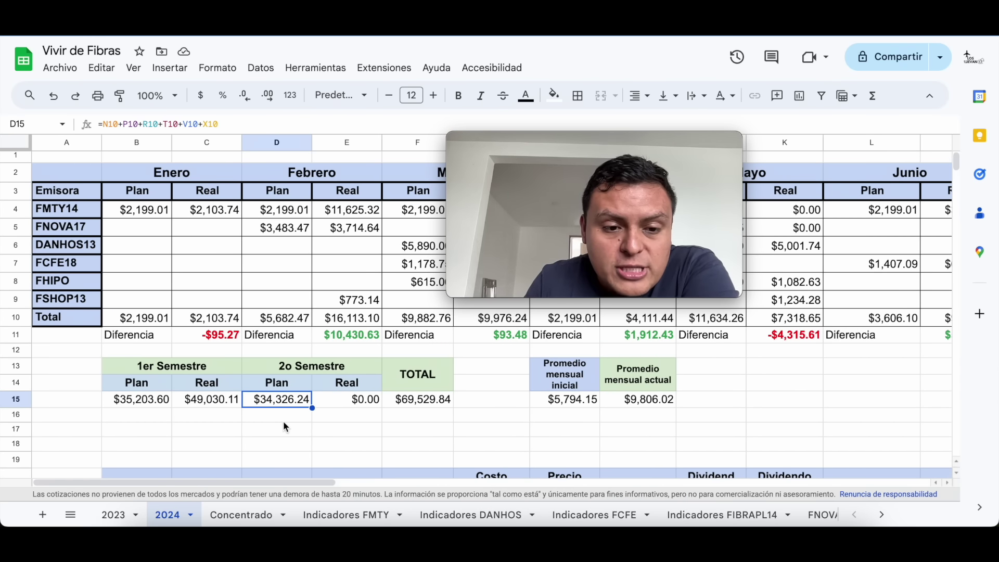
click(278, 421)
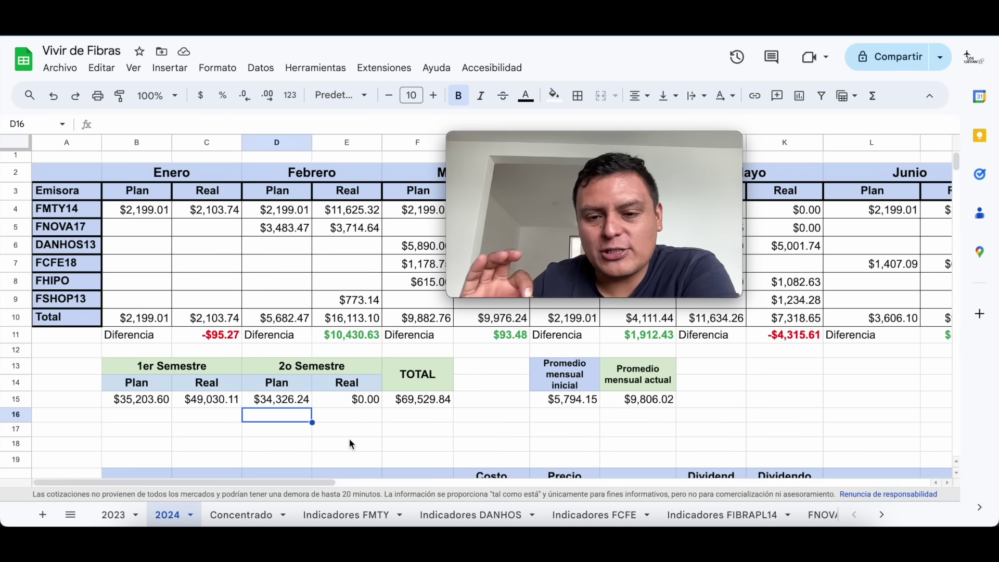
click(647, 402)
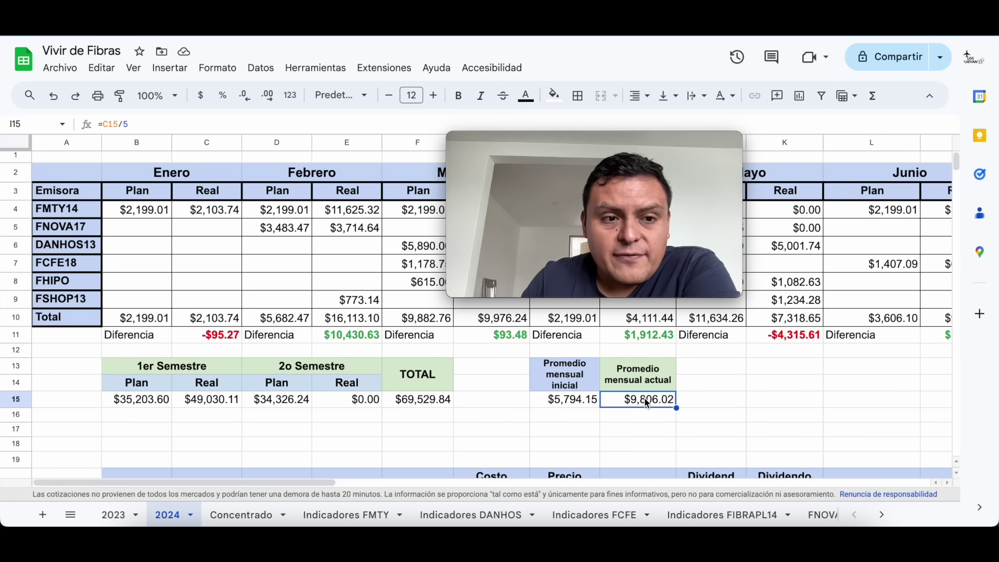
Step: Change the current monthly average in I15 to =C15/6 and check it against the first-semester real dividend total
click(143, 125)
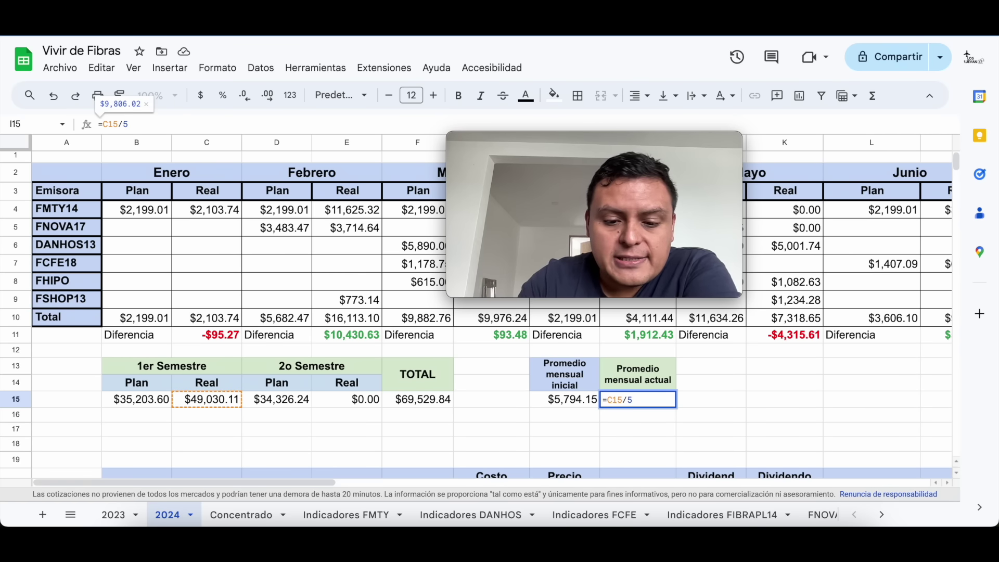
key(BackSpace)
text(6)
key(Return)
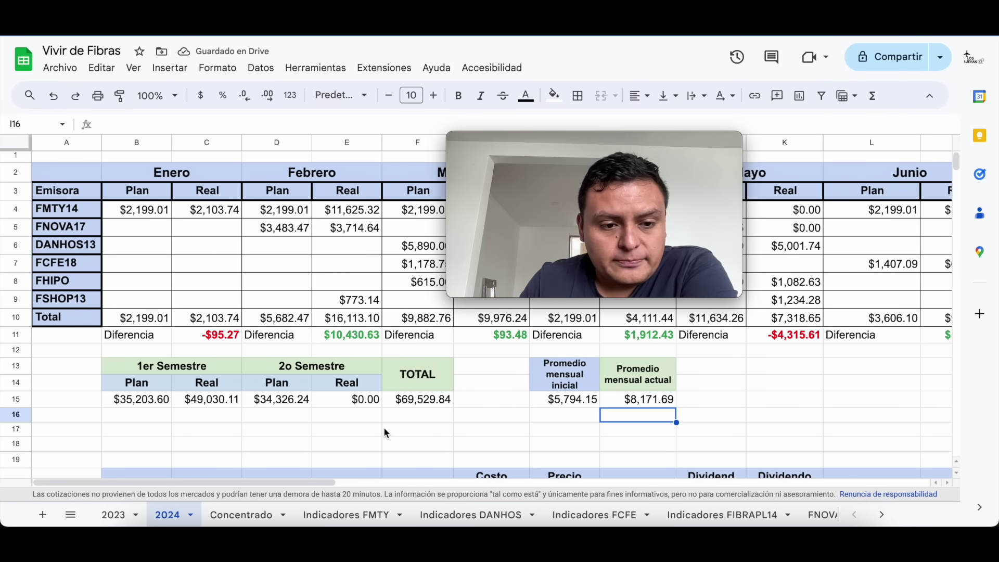
click(198, 402)
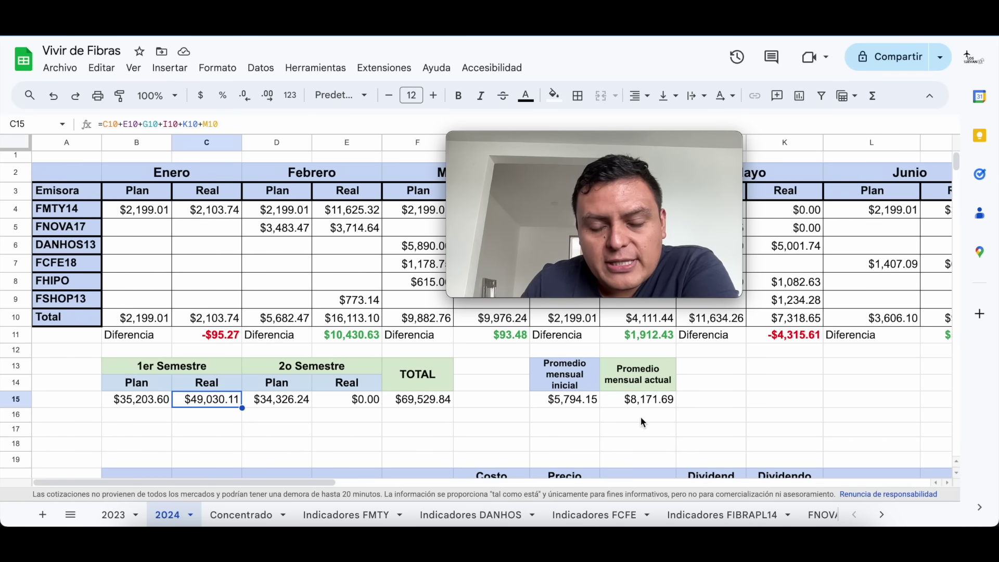
click(655, 402)
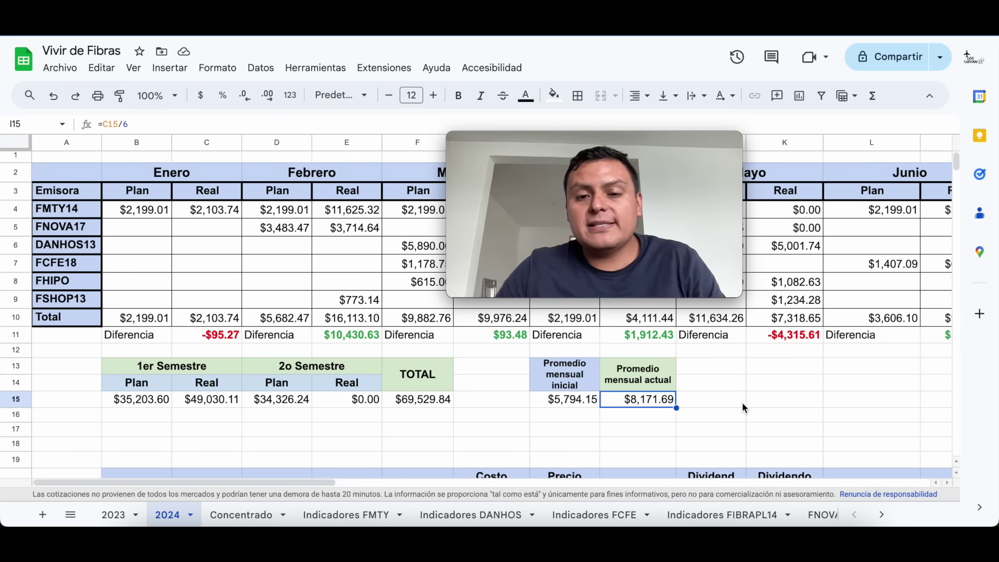
Step: Review the annual and monthly dividend projections beneath the holdings table, along with the estimated annual and monthly dividends
scroll(743, 404, down, 5)
scroll(743, 403, right, 5)
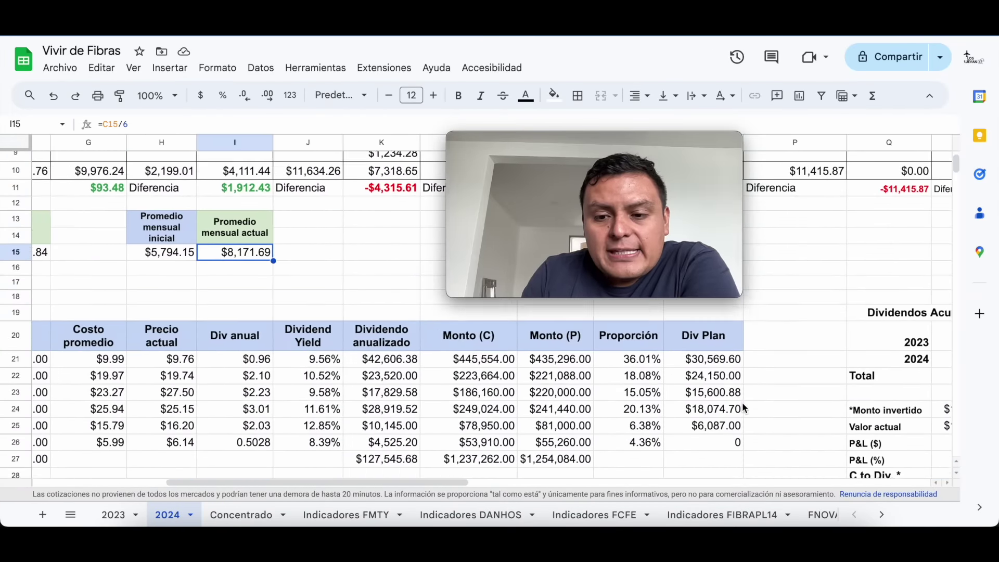
scroll(743, 407, down, 3)
scroll(743, 407, left, 2)
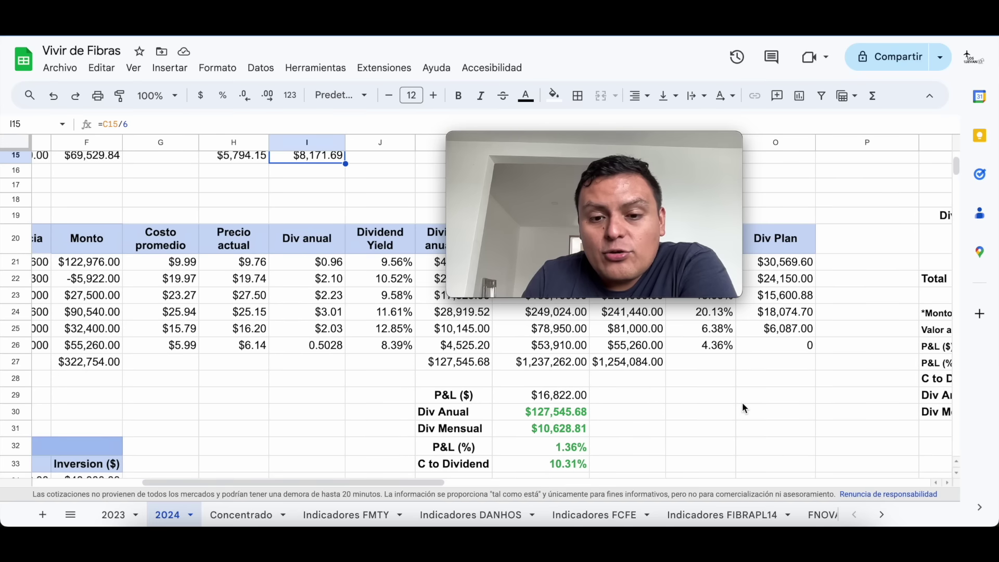
scroll(743, 408, down, 2)
scroll(743, 408, left, 1)
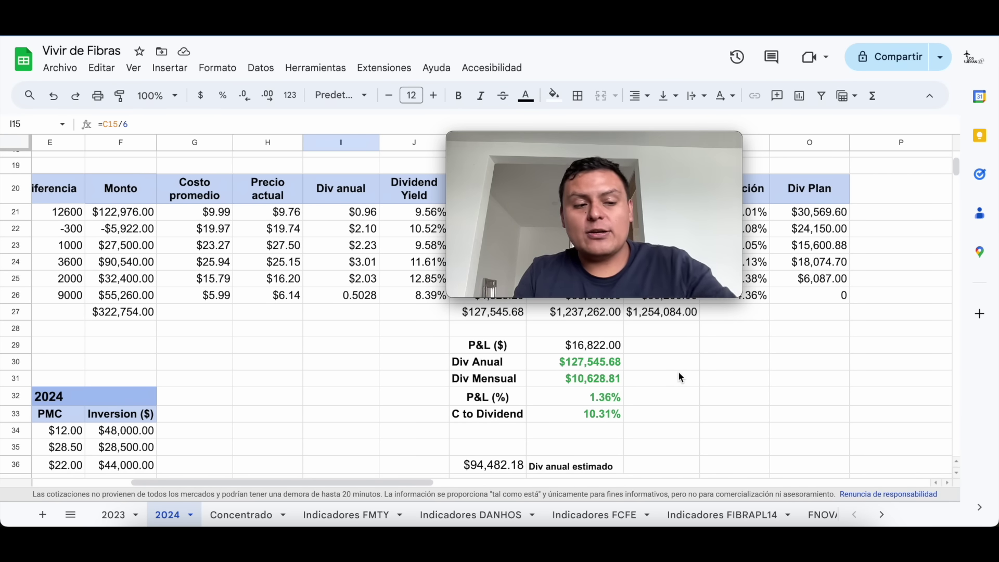
click(595, 366)
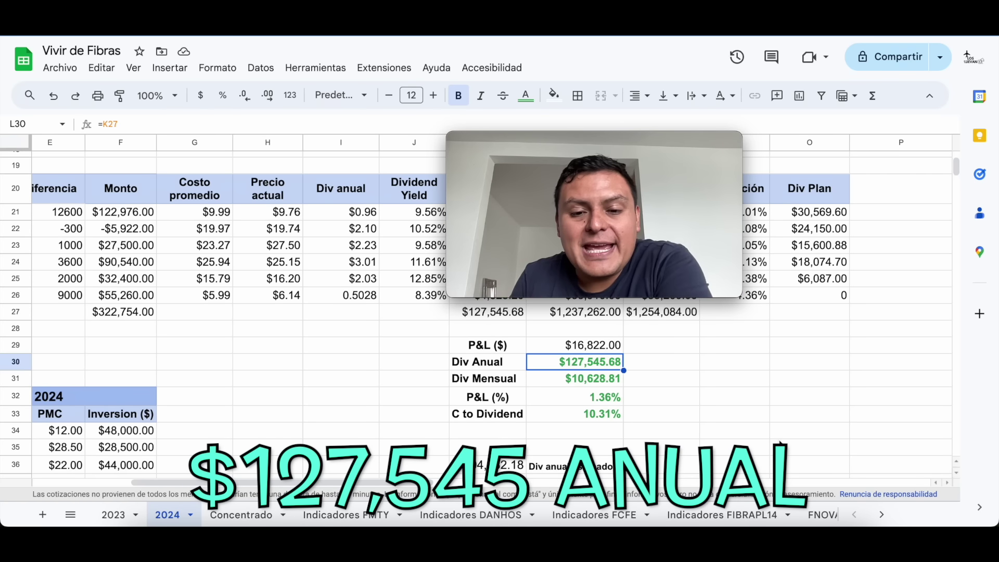
key(Down)
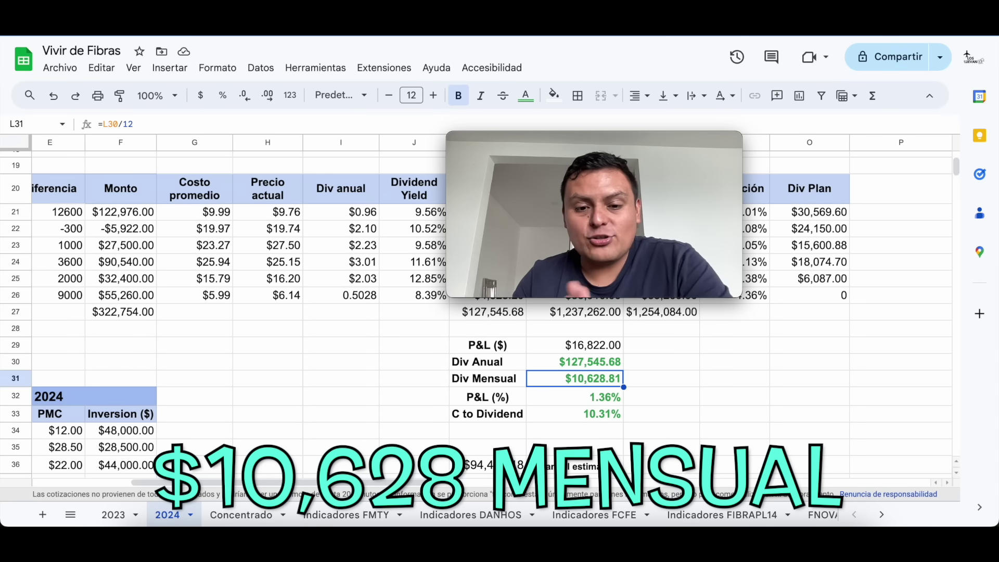
scroll(476, 307, down, 3)
scroll(476, 313, down, 2)
scroll(476, 312, up, 3)
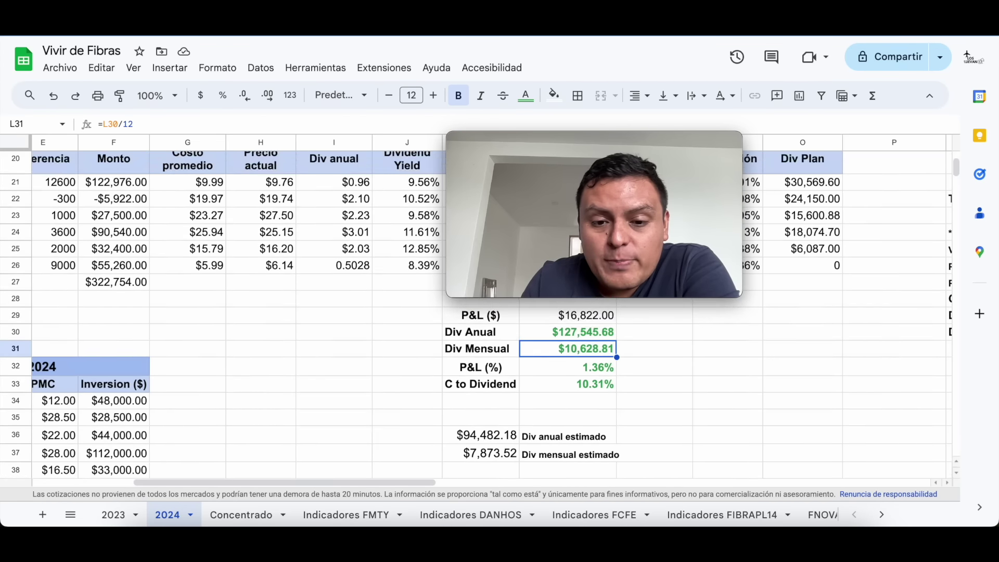
scroll(476, 307, down, 2)
scroll(476, 307, up, 2)
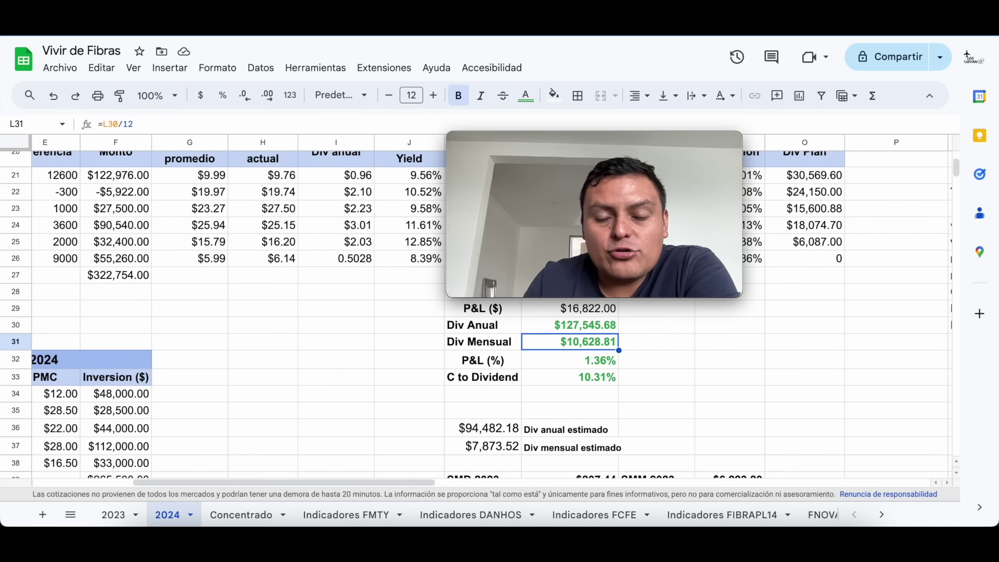
Step: Inspect the Dividendos Acumulados figures for 2023, 2024 and their total, moving the camera preview away from the table
scroll(476, 313, right, 3)
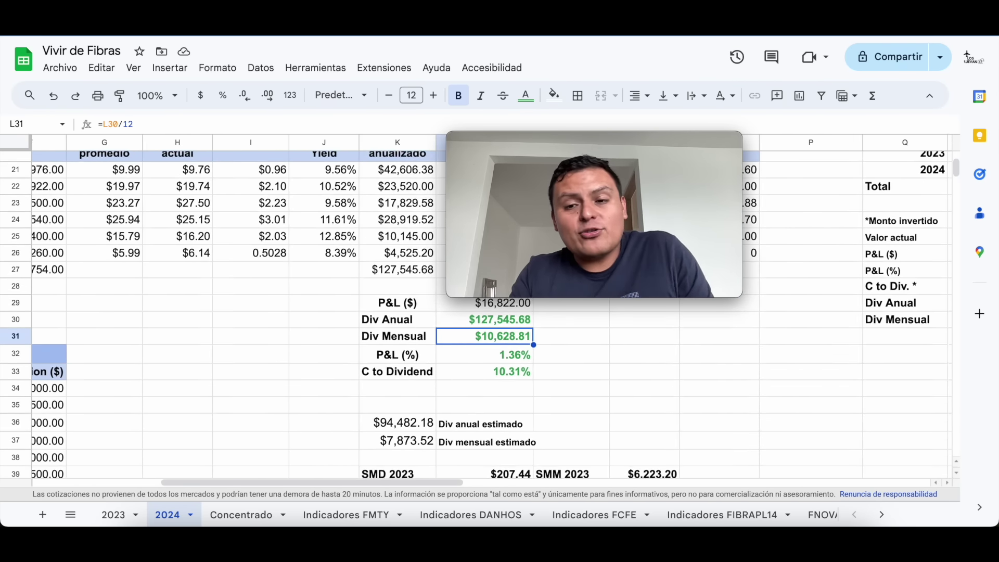
scroll(476, 313, right, 2)
scroll(476, 312, up, 3)
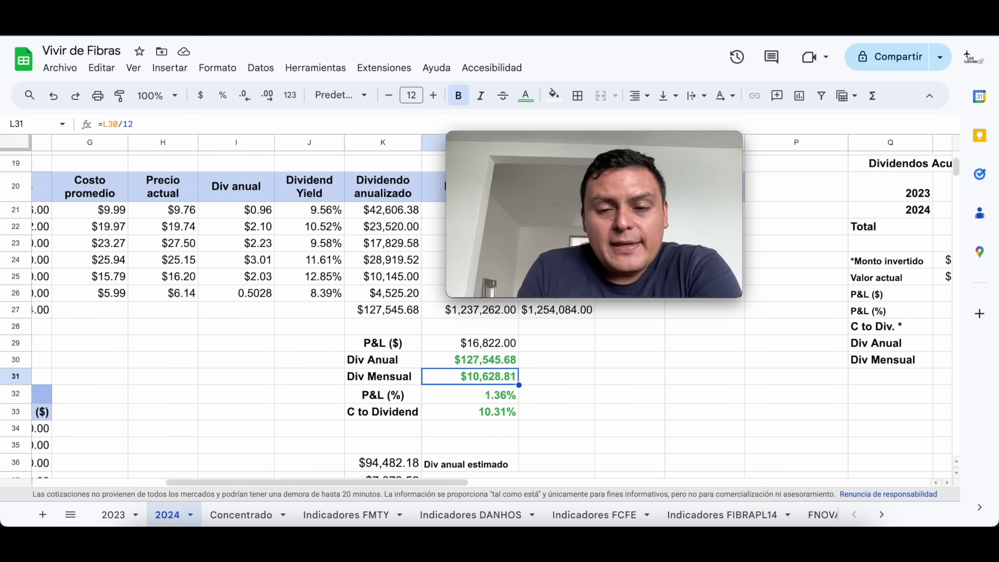
scroll(476, 307, right, 2)
scroll(476, 306, up, 2)
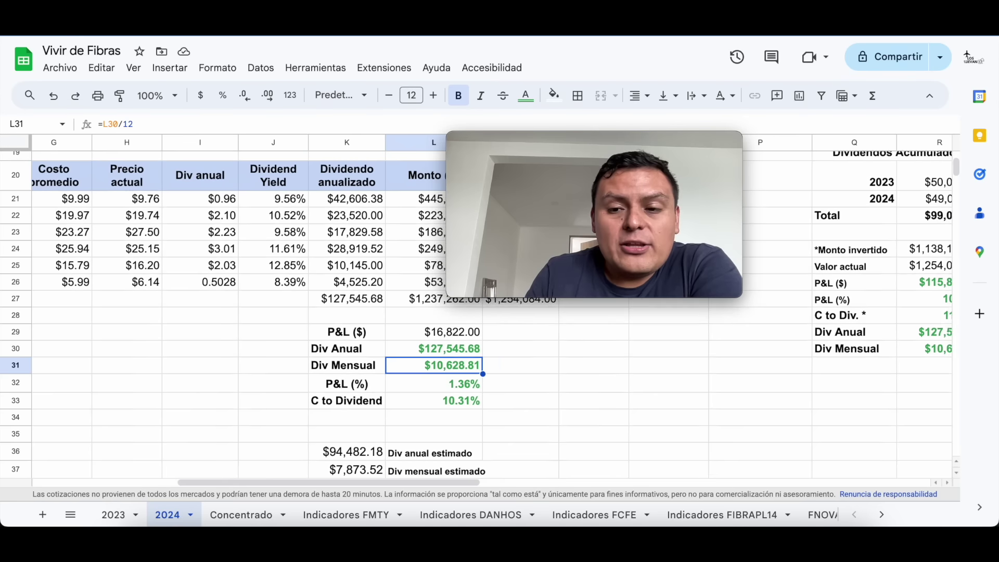
scroll(476, 307, right, 1)
scroll(476, 307, up, 1)
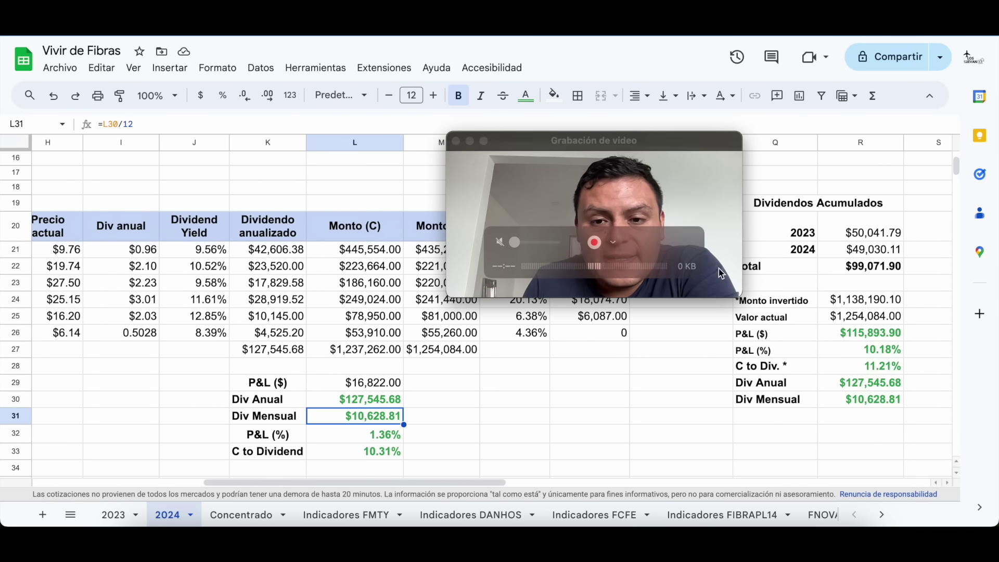
drag(729, 195, 651, 246)
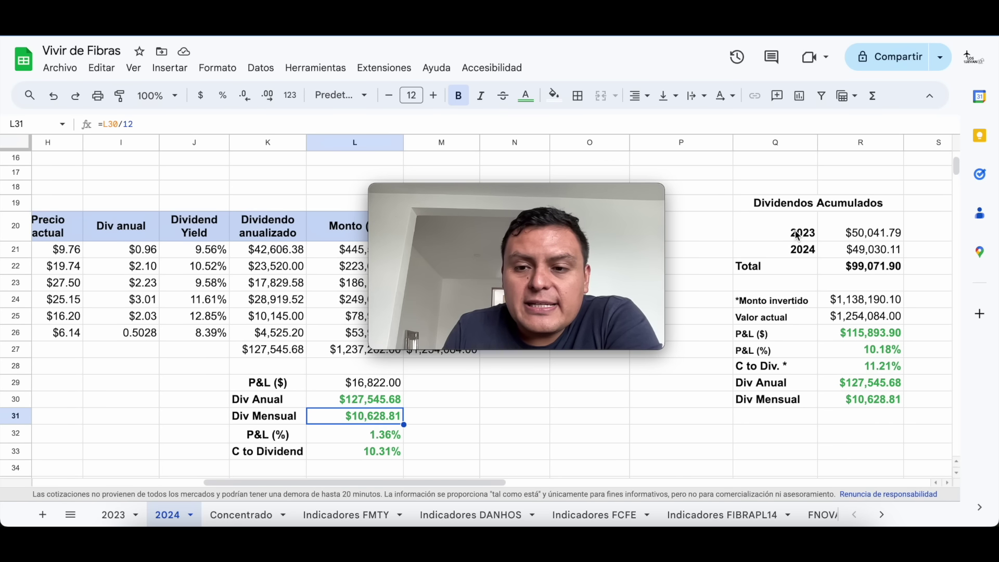
click(863, 227)
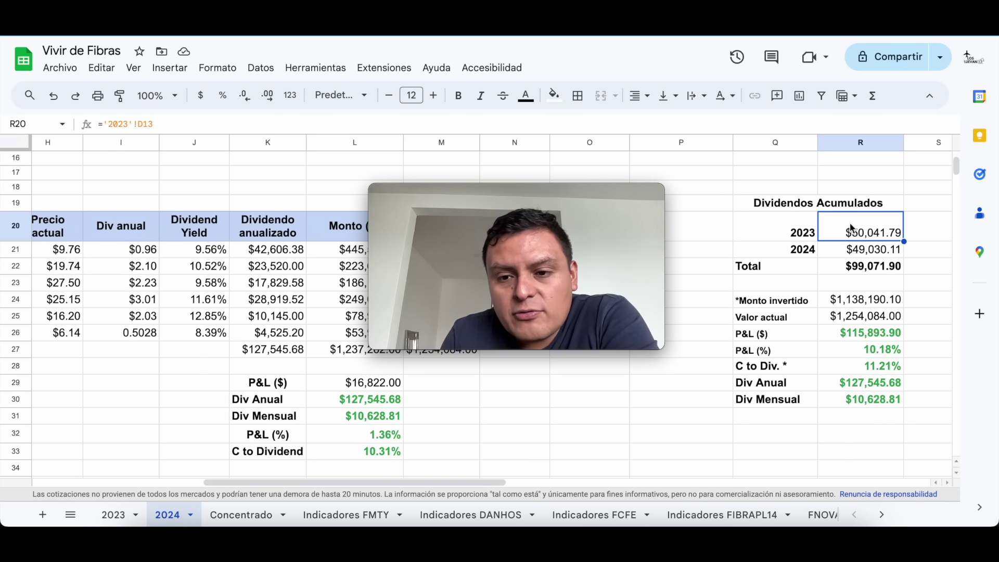
click(788, 252)
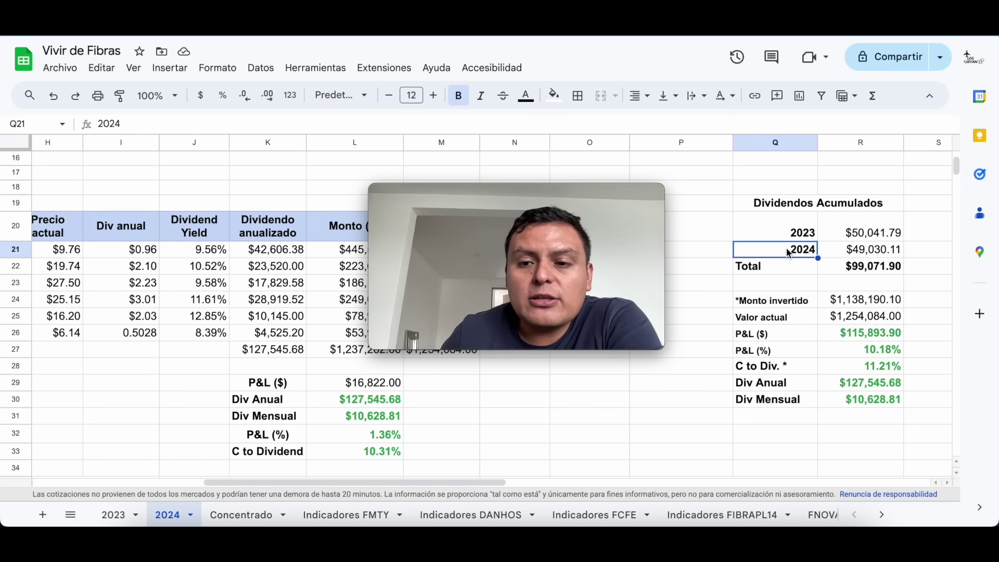
click(877, 250)
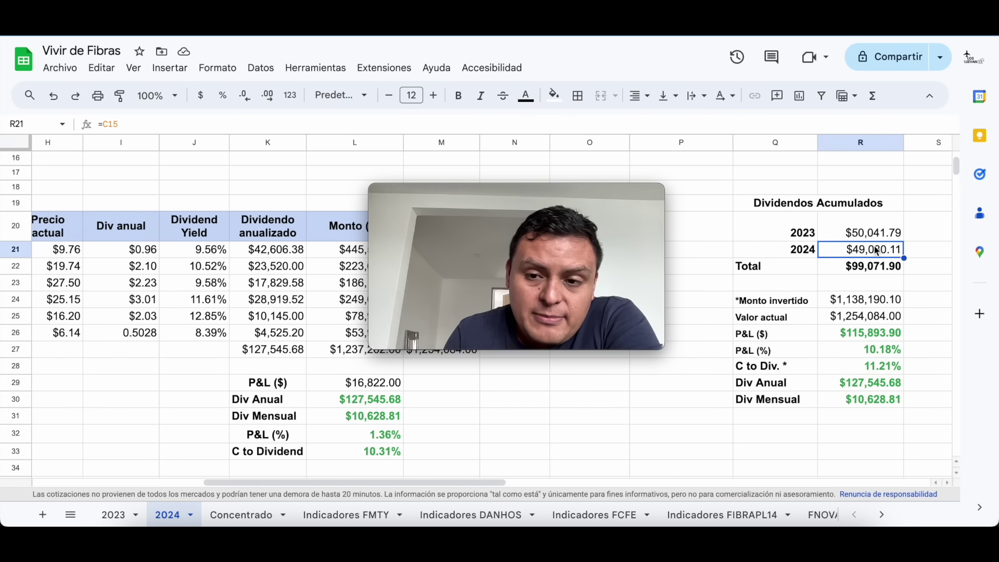
click(768, 267)
click(854, 270)
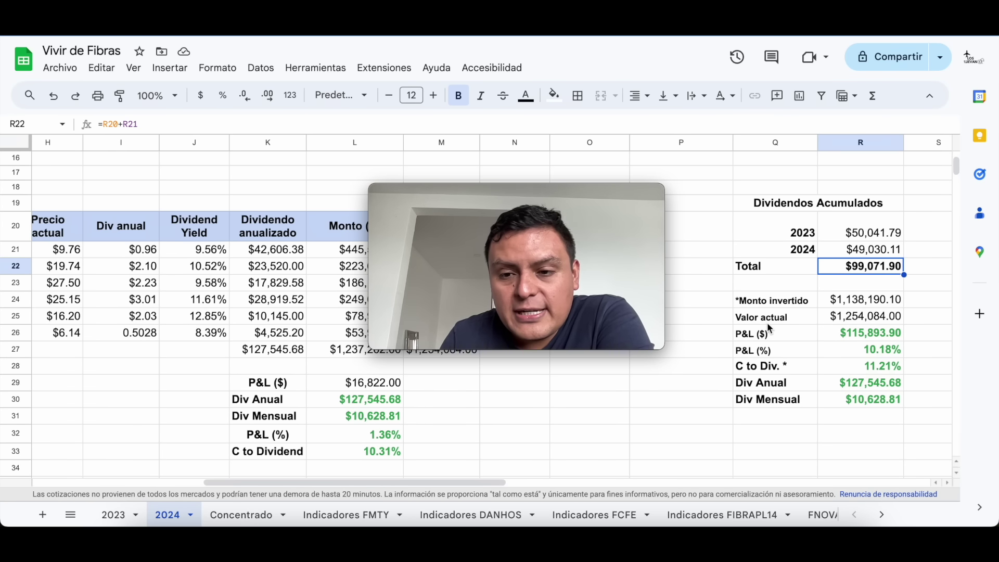
click(921, 287)
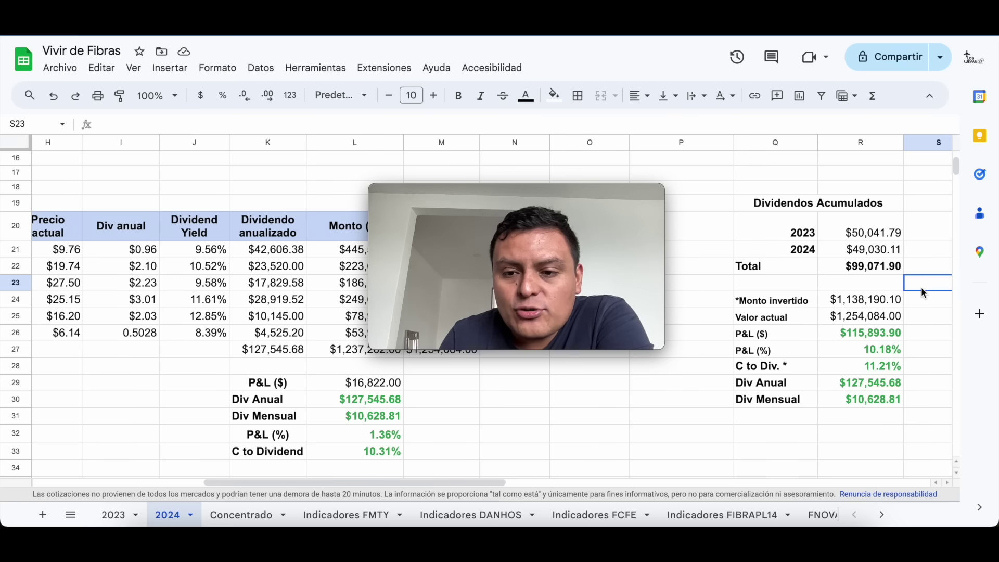
Step: Step through the Dividendos Acumulados summary from Monto invertido to Div Mensual, checking the formula behind each figure
click(863, 306)
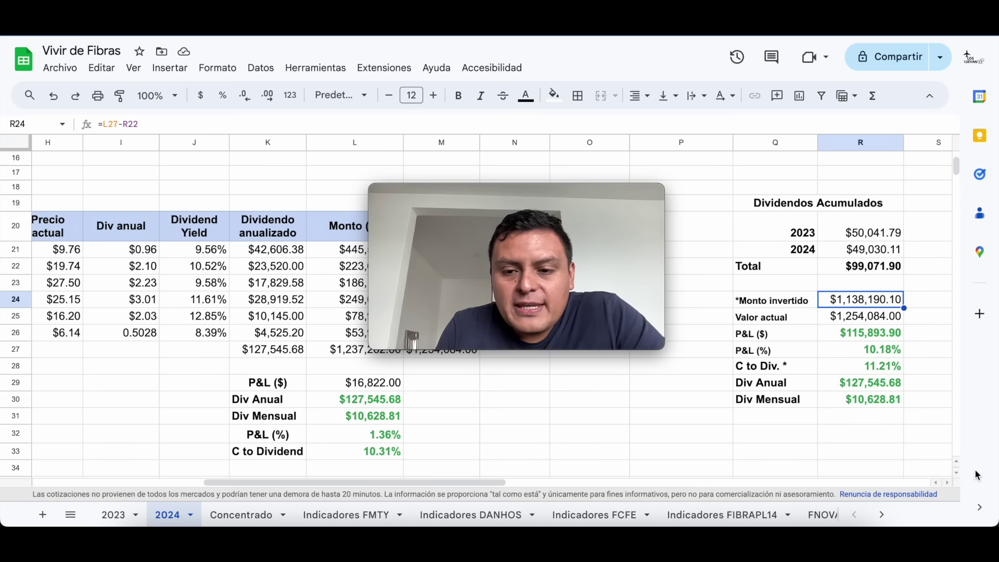
key(Down)
key(Down)
key(Down)
key(Down)
key(Down)
key(Down)
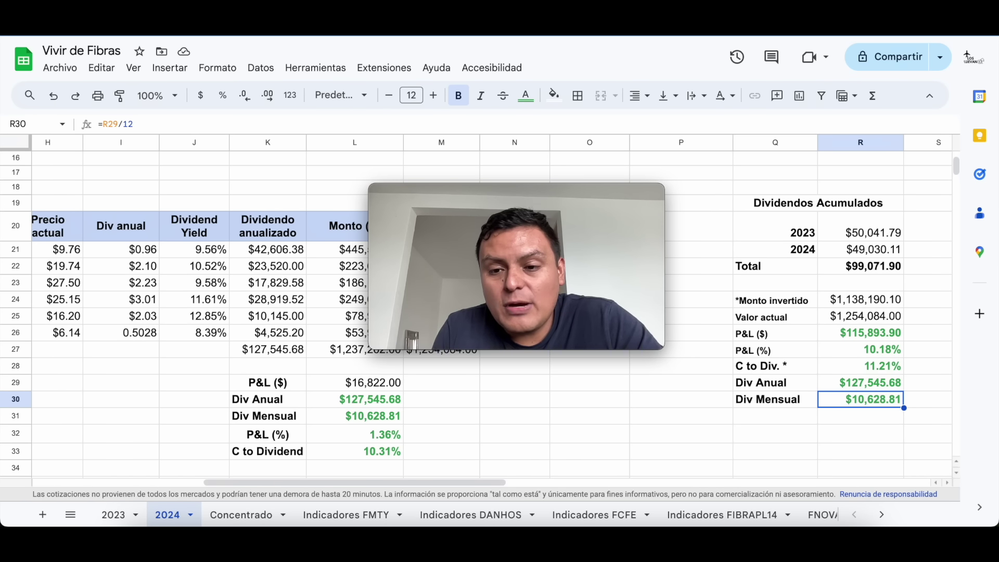
Step: Recheck P&L ($), C to Div. and Div Anual in the accumulated summary, comparing with C to Dividend below the holdings table
key(Up)
key(Up)
key(Up)
key(Up)
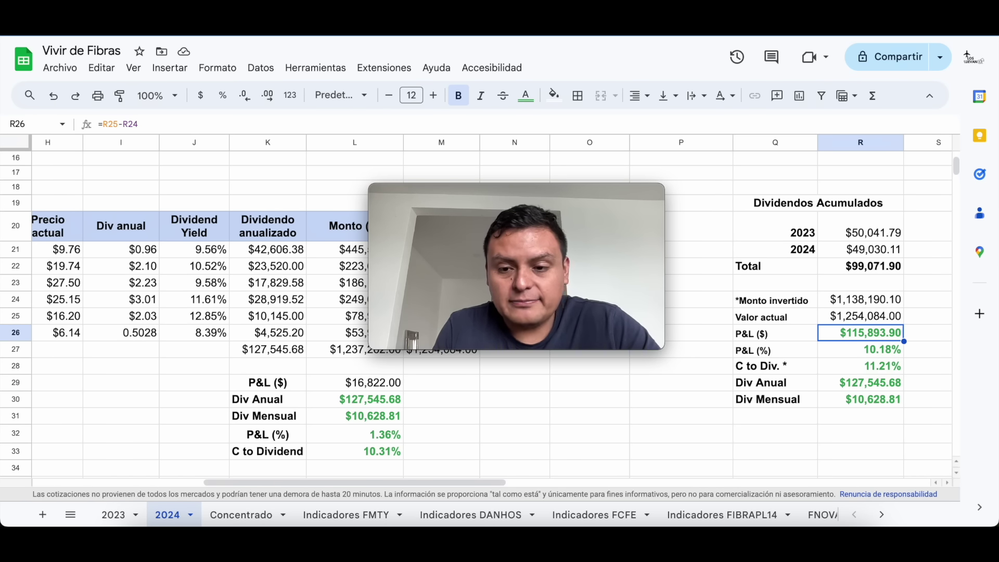
key(Down)
key(Down)
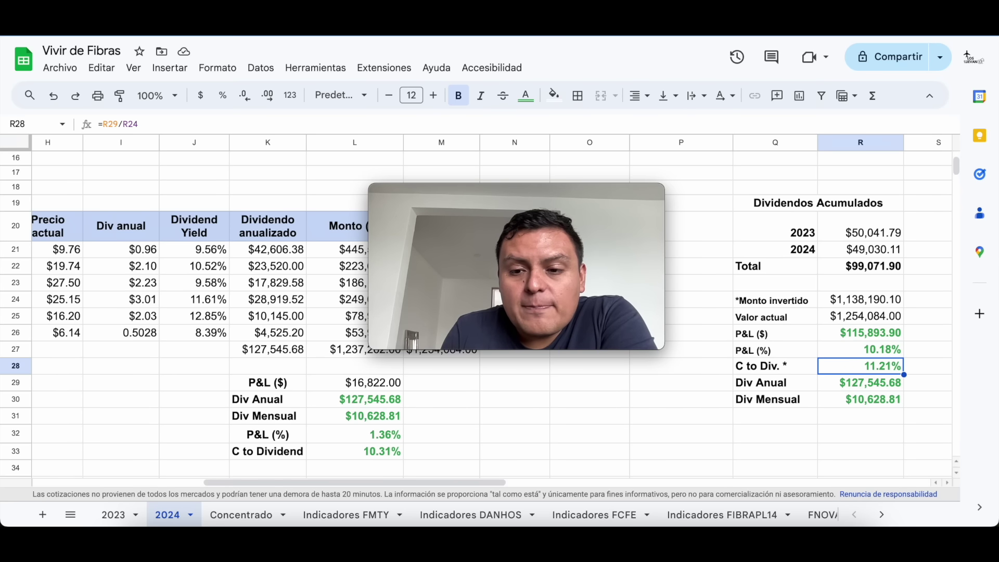
key(Down)
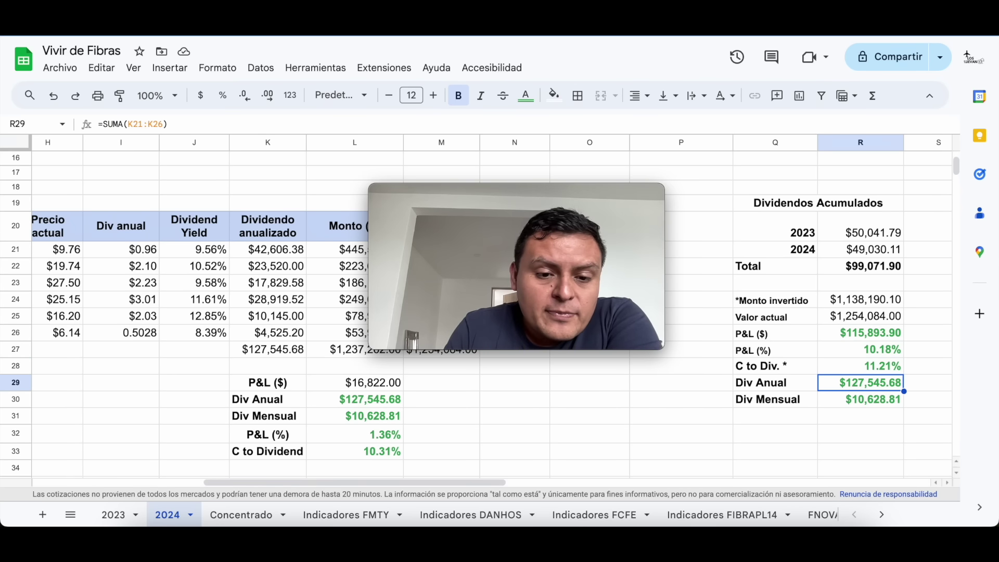
click(470, 457)
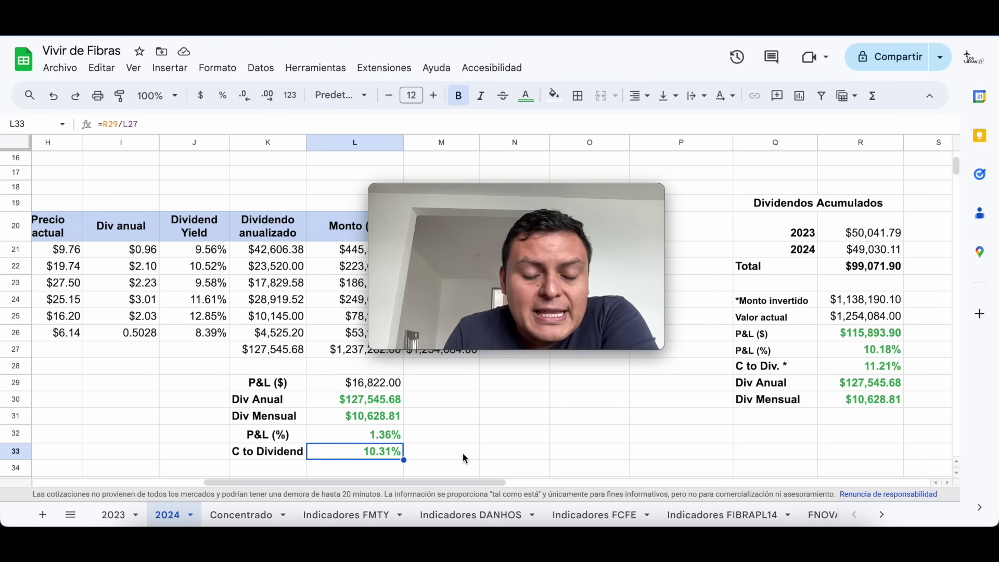
Step: Examine the brokerage holdings screenshots beside the December column, moving the camera preview off the share positions
scroll(463, 453, right, 6)
scroll(463, 453, down, 1)
scroll(463, 452, up, 3)
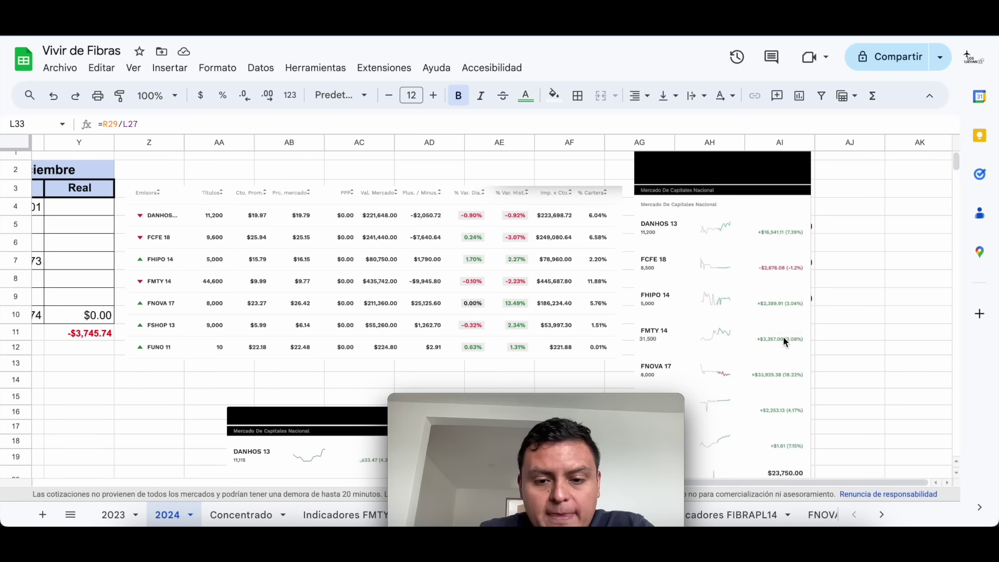
mouse_move(635, 444)
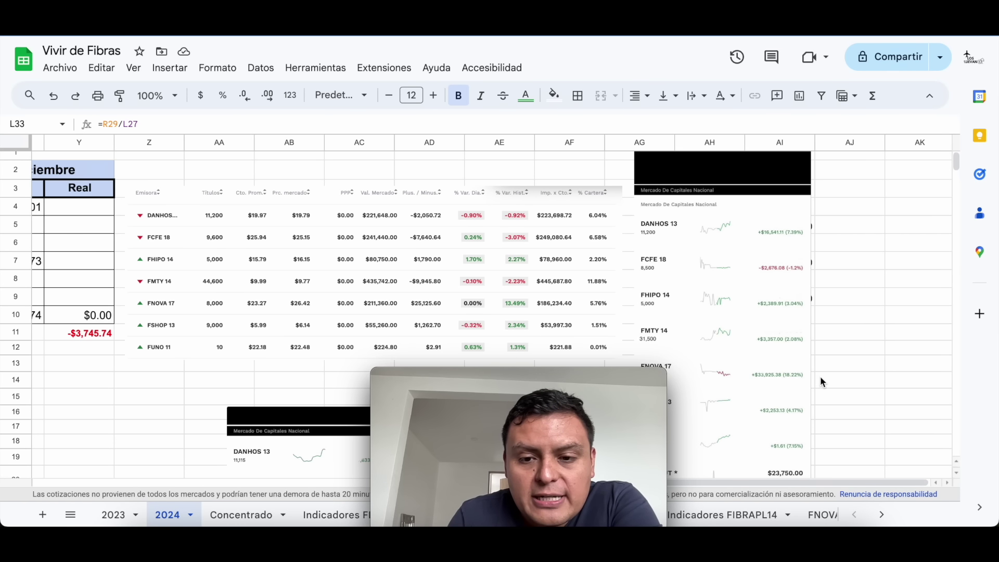
drag(668, 400, 540, 393)
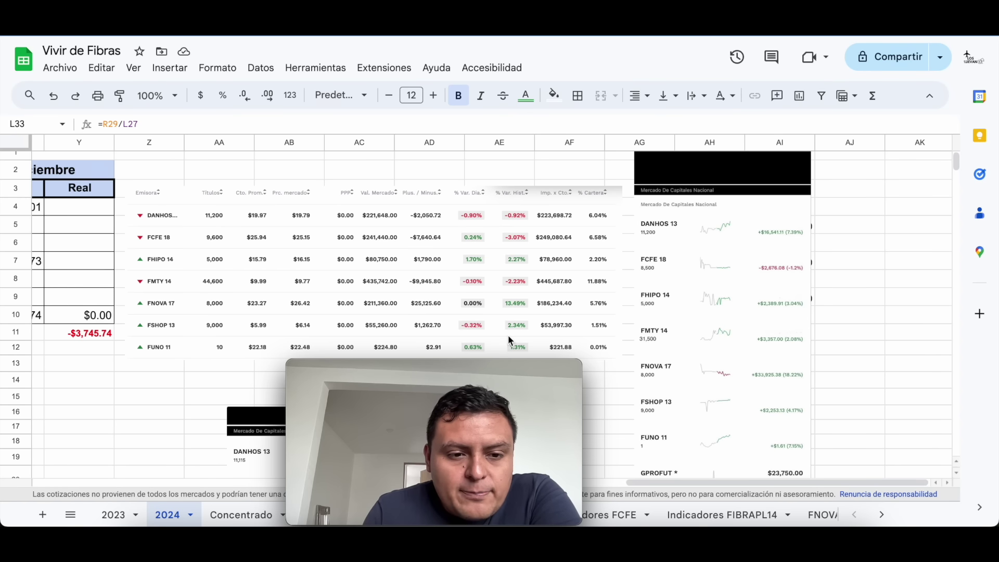
mouse_move(514, 447)
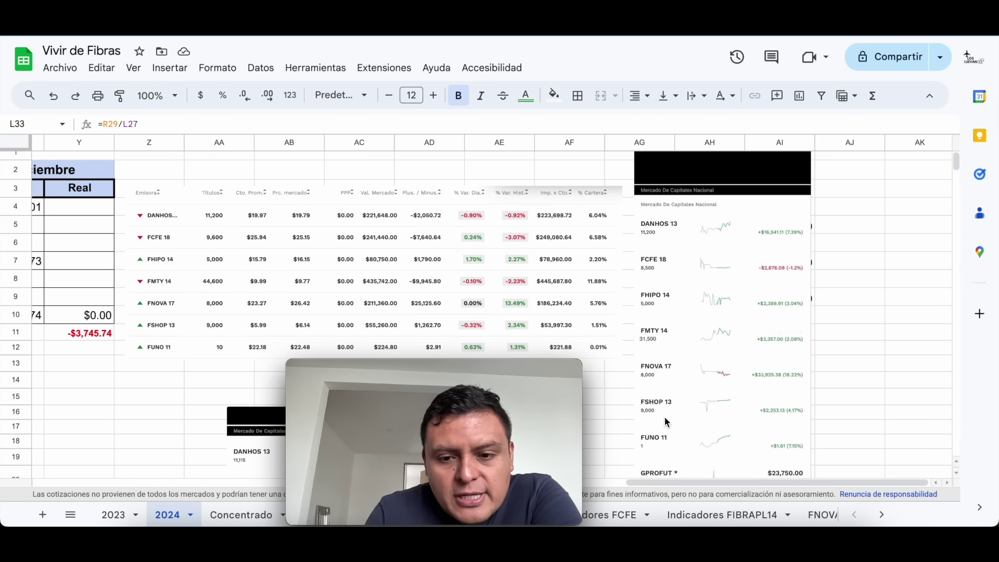